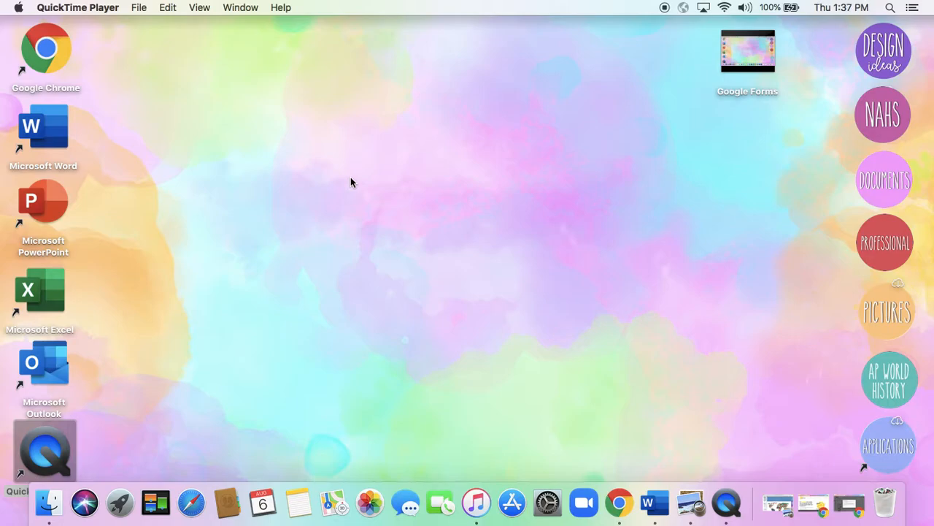
Switch to Chrome and look through the featured free templates on the SlidesMania home page.
left_click(809, 503)
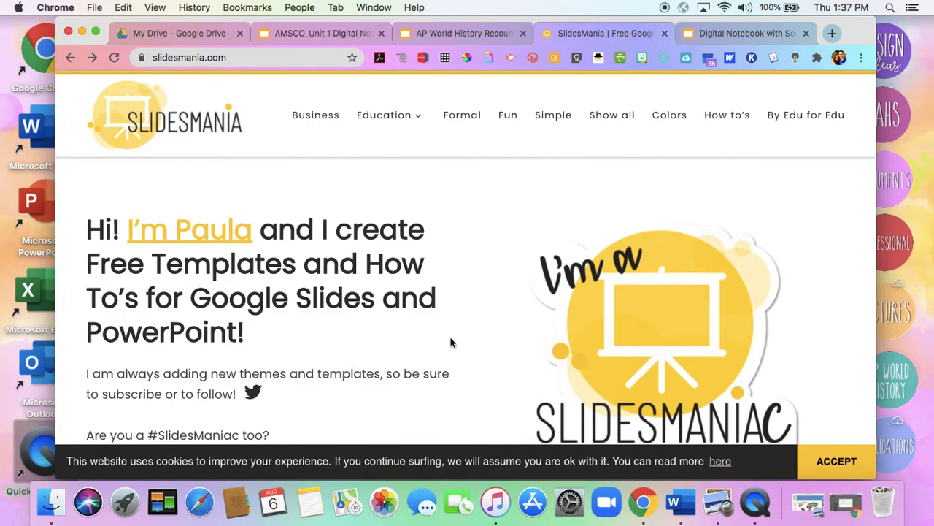
scroll(451, 342, "down", 5)
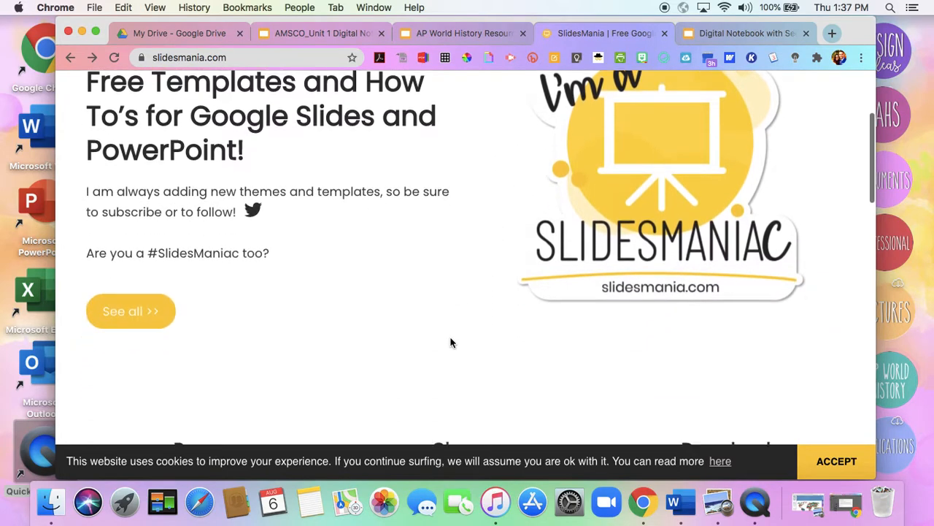
scroll(450, 342, "down", 2)
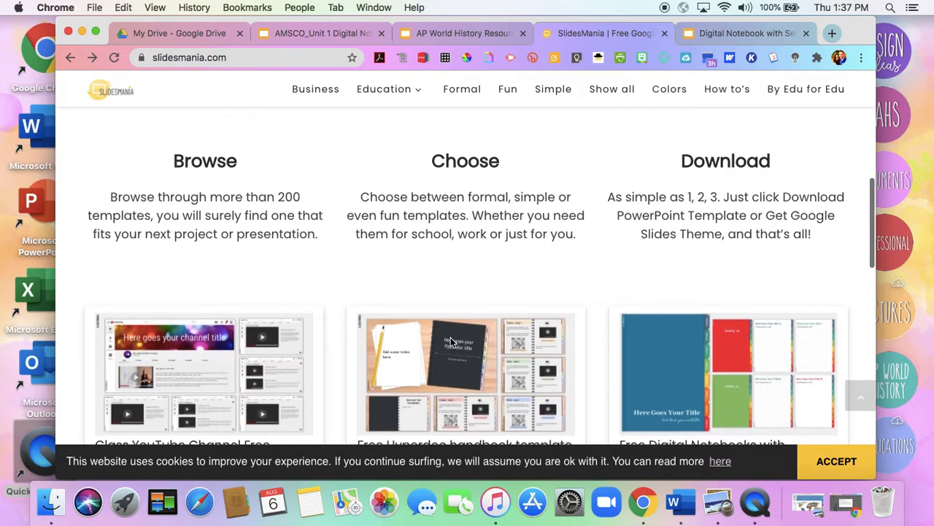
scroll(450, 342, "down", 4)
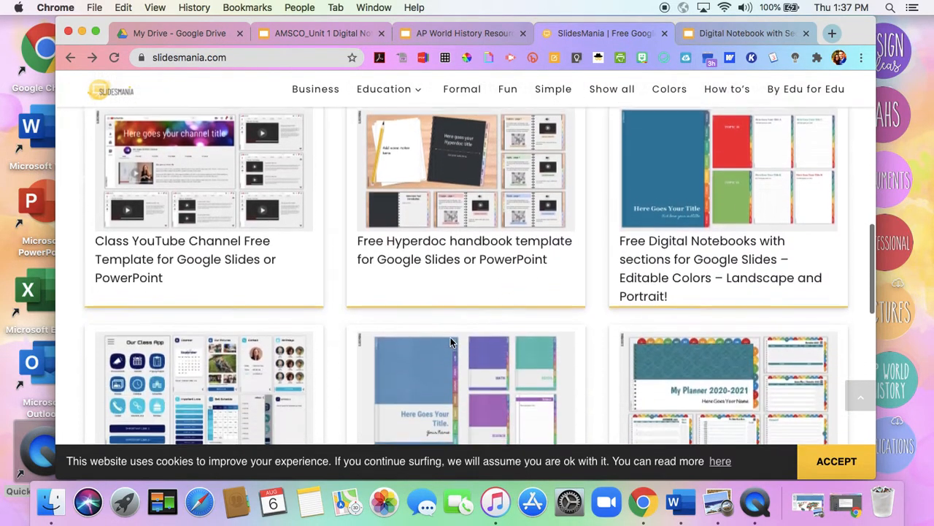
scroll(451, 342, "down", 1)
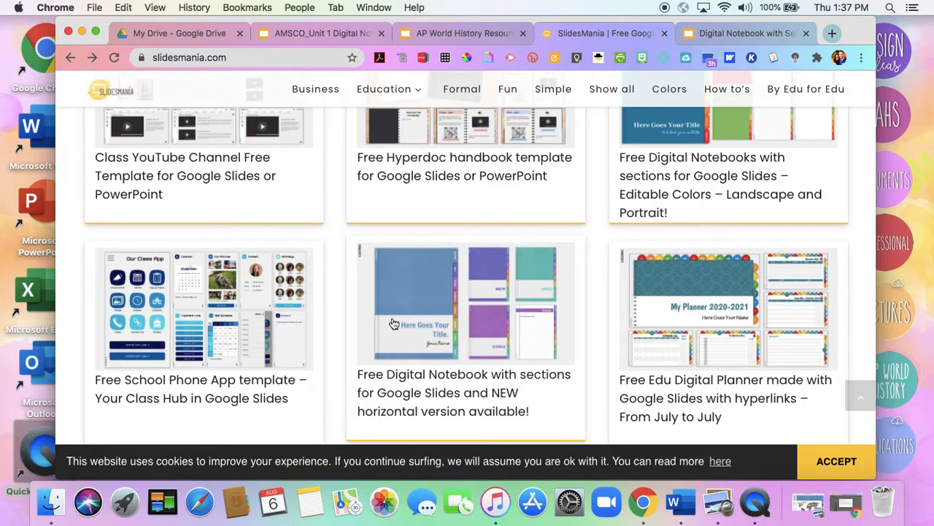
scroll(511, 389, "up", 2)
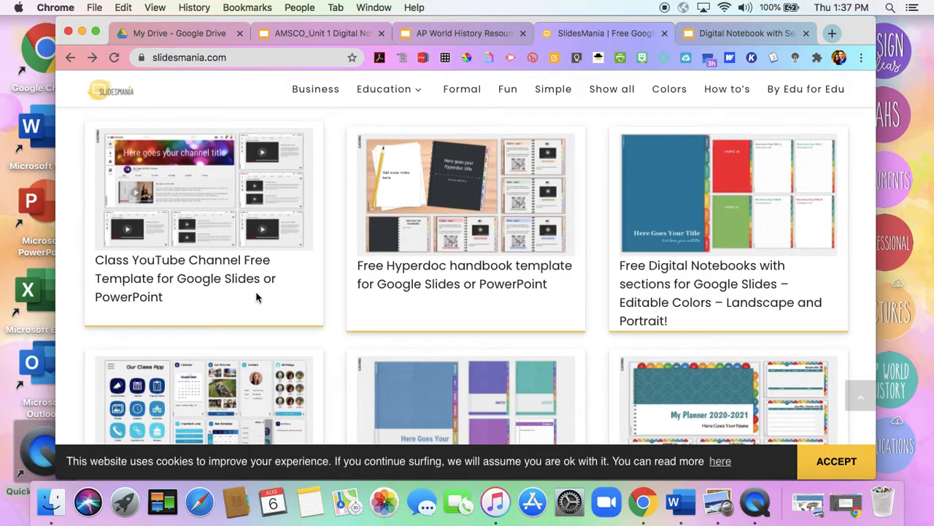
scroll(255, 294, "down", 4)
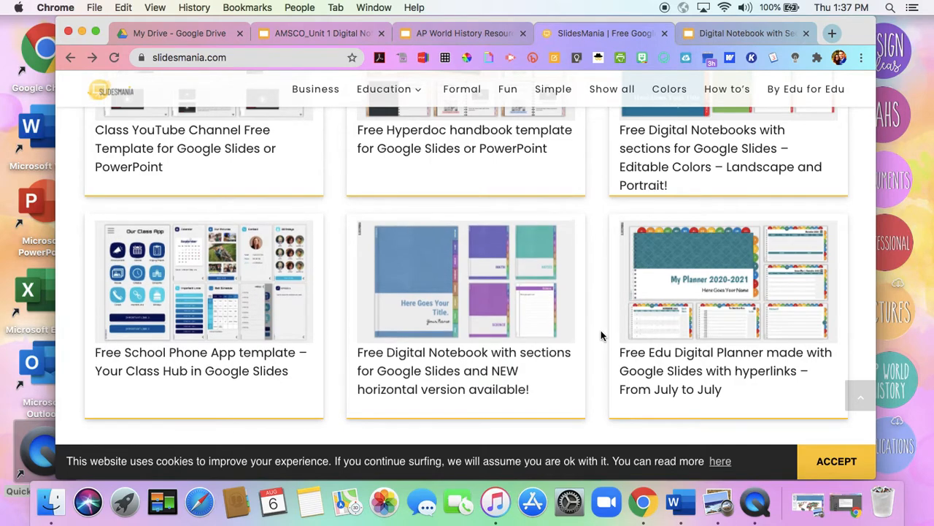
scroll(600, 334, "down", 5)
scroll(601, 334, "up", 6)
scroll(601, 335, "down", 4)
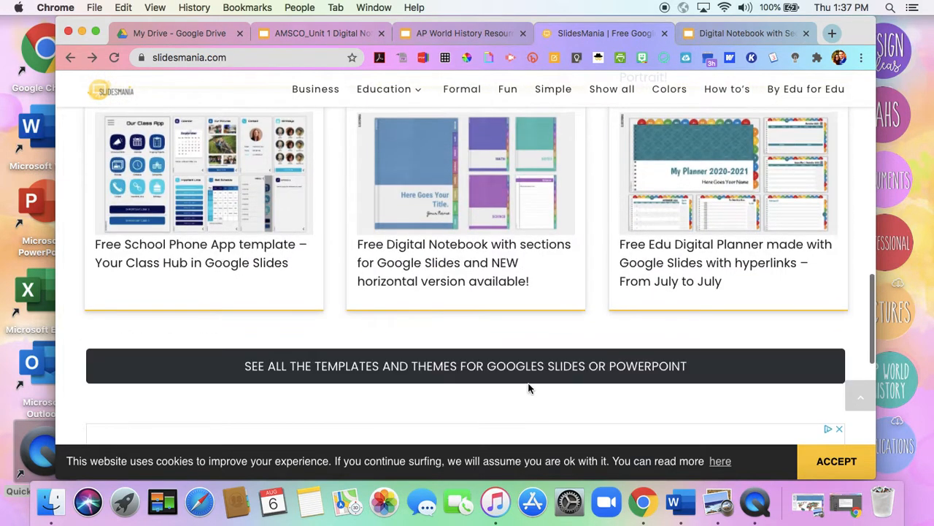
scroll(537, 351, "up", 2)
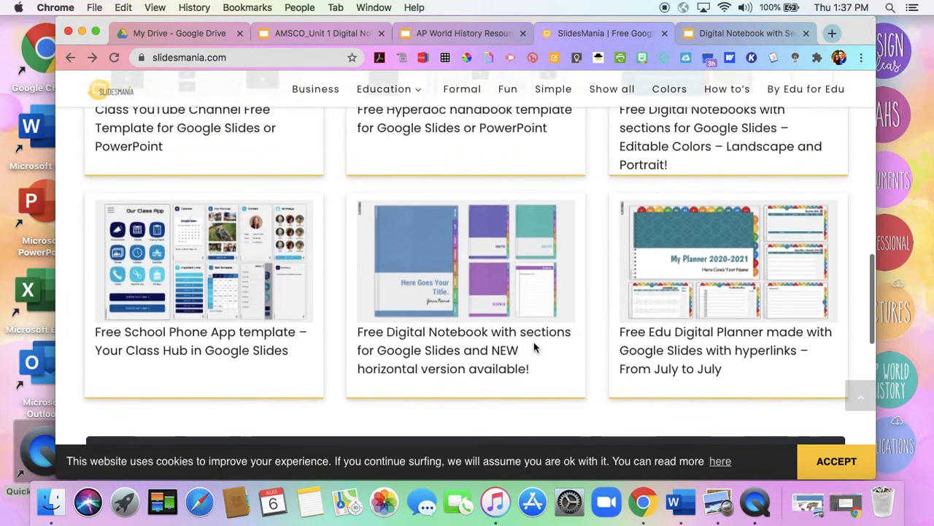
Open the page of the free Digital Notebook with sections in the horizontal-version listing and go to its download options.
left_click(439, 330)
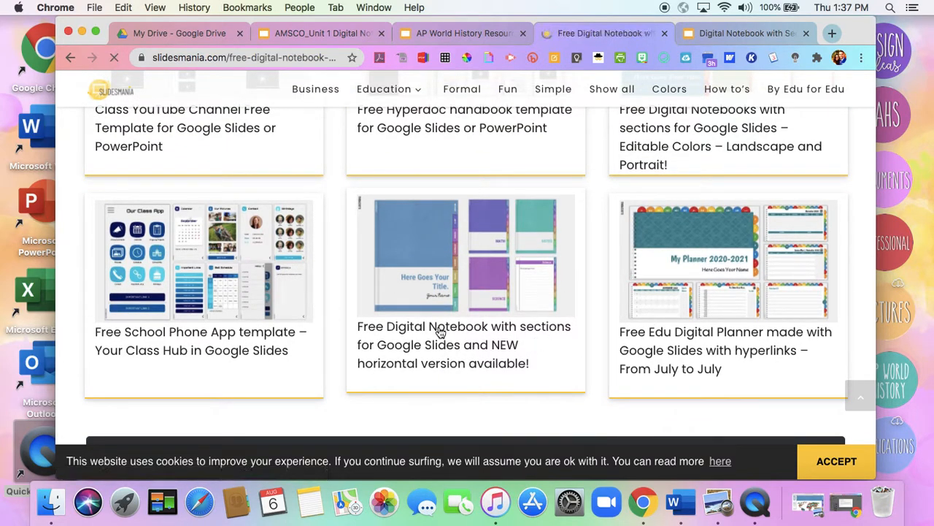
scroll(440, 332, "down", 5)
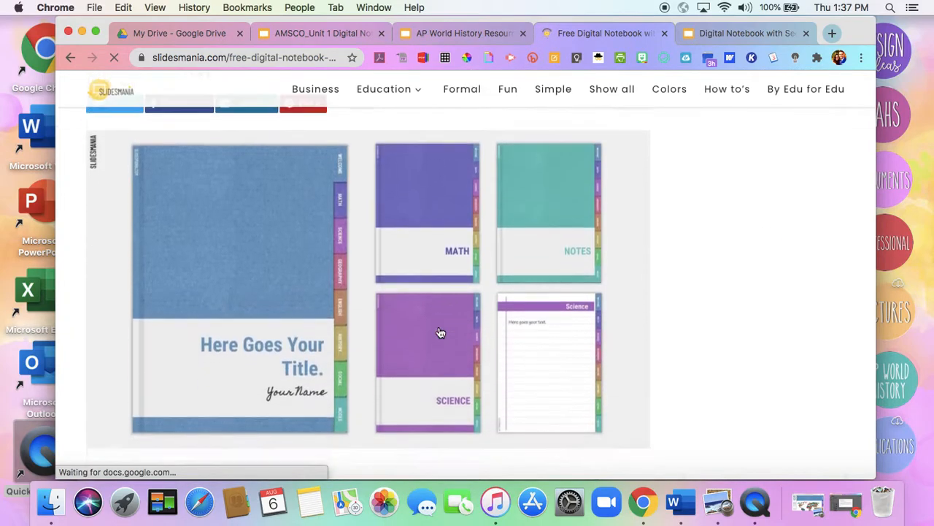
scroll(441, 332, "down", 10)
scroll(440, 333, "down", 10)
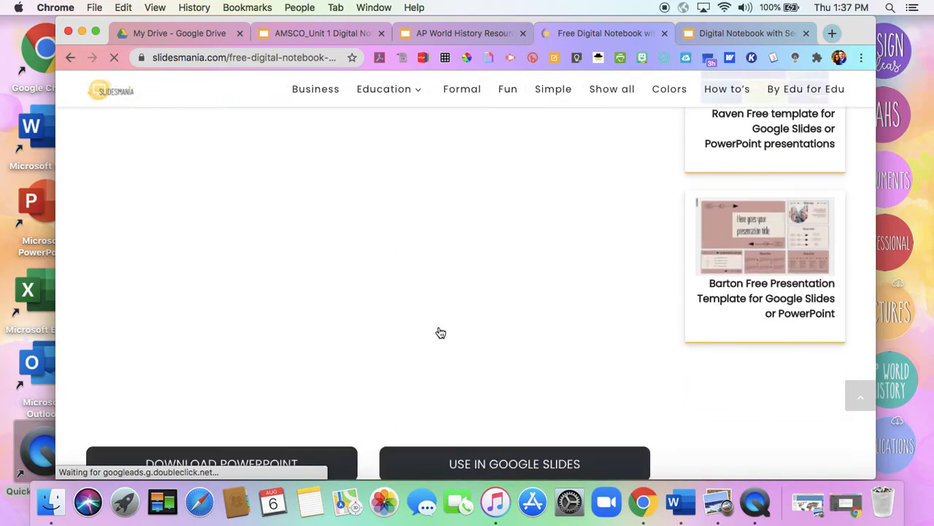
scroll(440, 332, "down", 3)
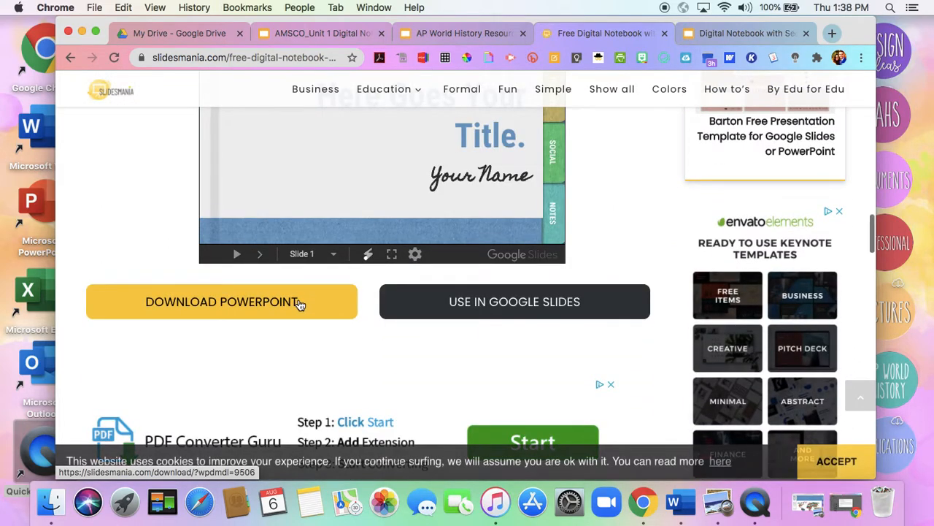
Open the Digital Notebook with Sections template for Google Slides and go to its editable copy.
scroll(299, 305, "up", 4)
scroll(299, 304, "down", 1)
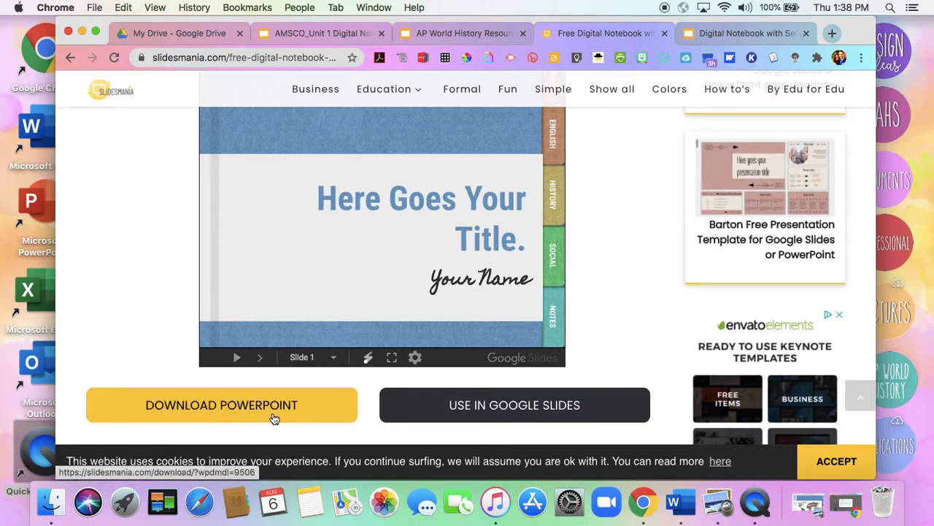
left_click(453, 412)
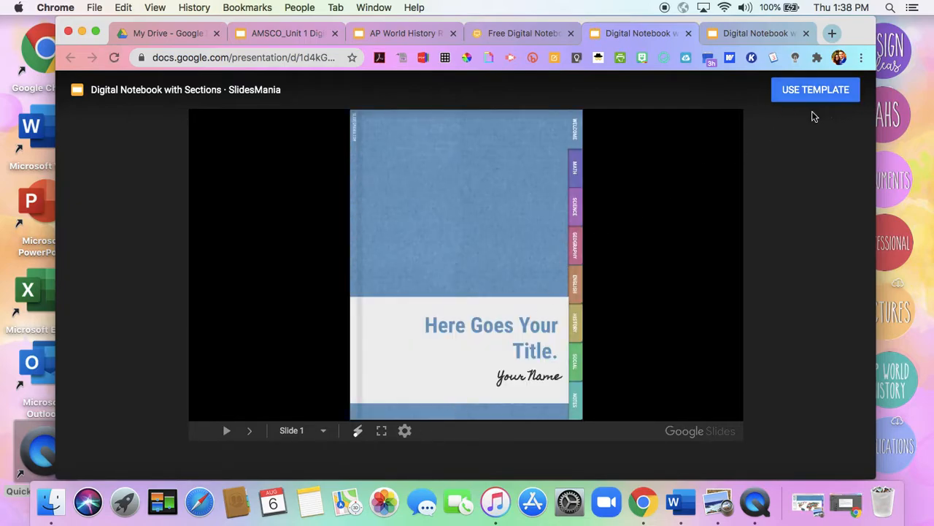
left_click(789, 95)
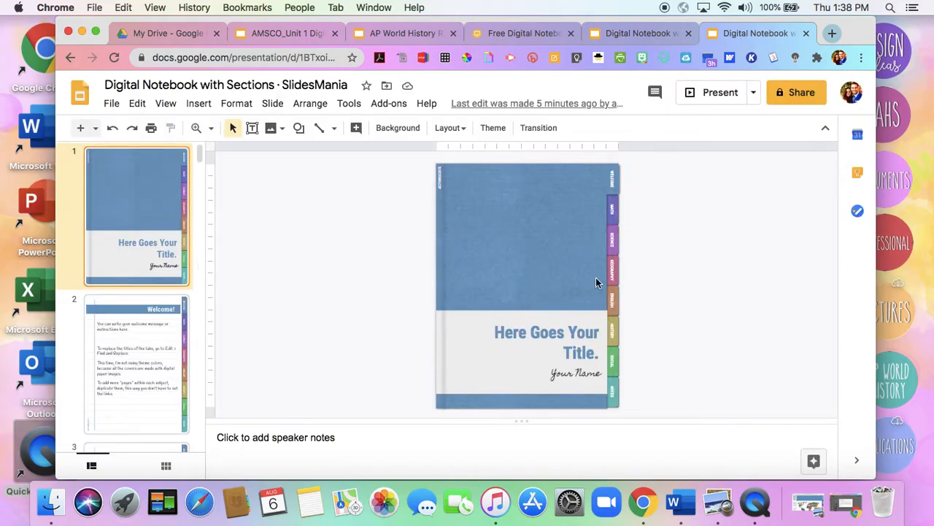
View the notebook's Welcome instructions slide and the Math section cover.
left_click(144, 324)
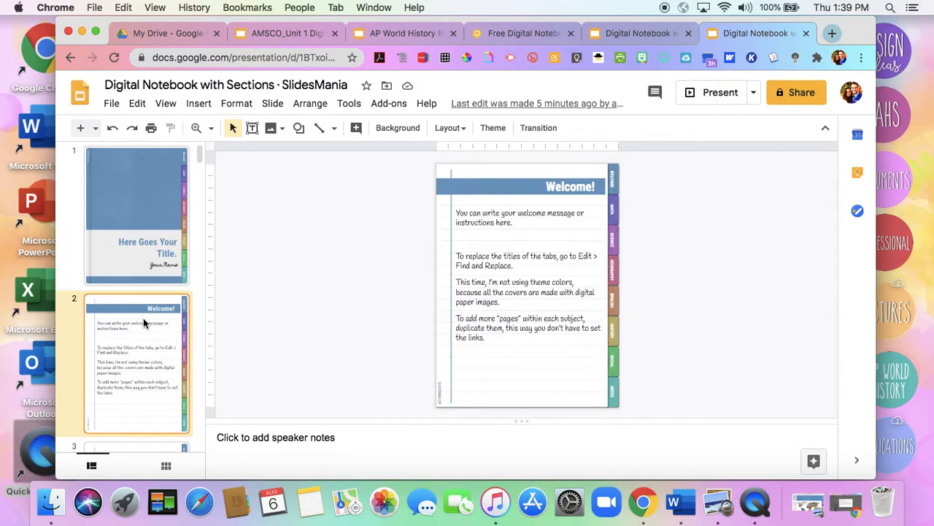
scroll(143, 323, "down", 2)
scroll(144, 323, "down", 2)
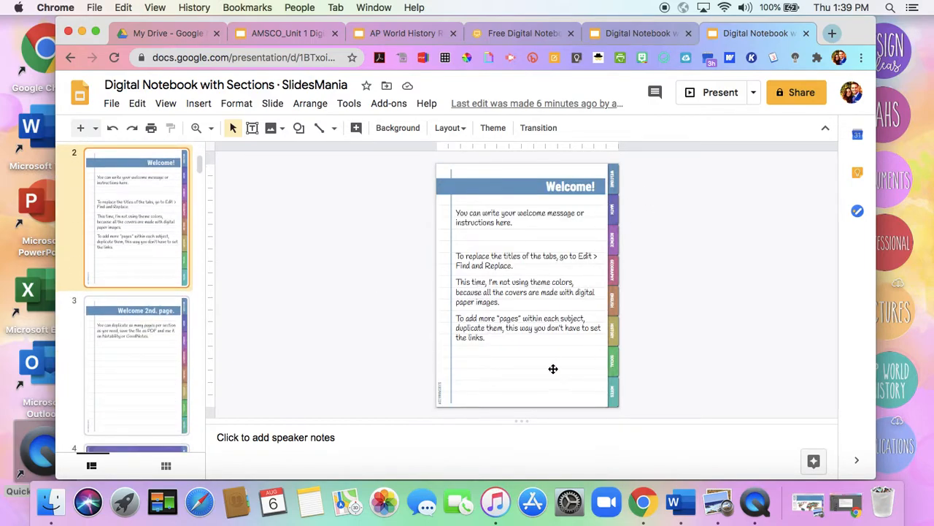
left_click(172, 414)
scroll(171, 415, "down", 5)
left_click(172, 414)
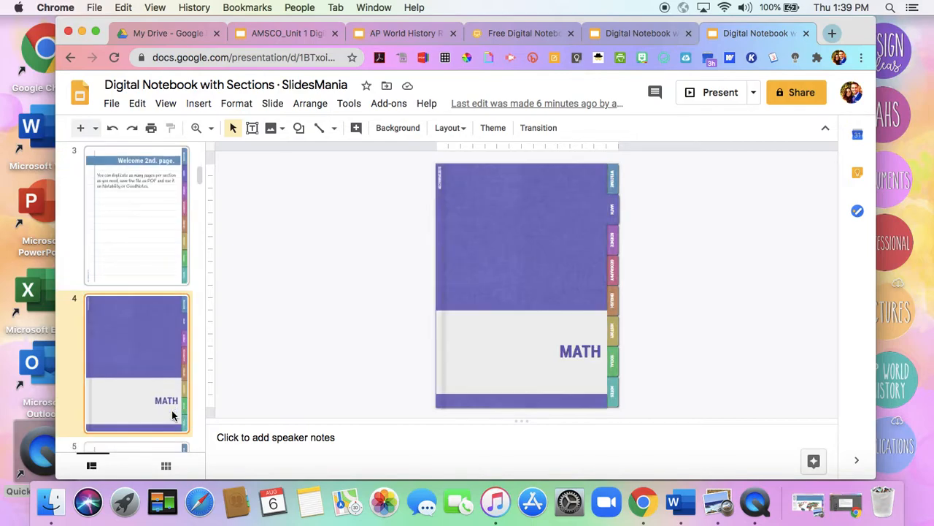
Look through the Math section's table of contents and unit pages, including the sticky notes around the Unit 1 slide.
scroll(171, 415, "down", 3)
scroll(173, 416, "down", 5)
left_click(146, 274)
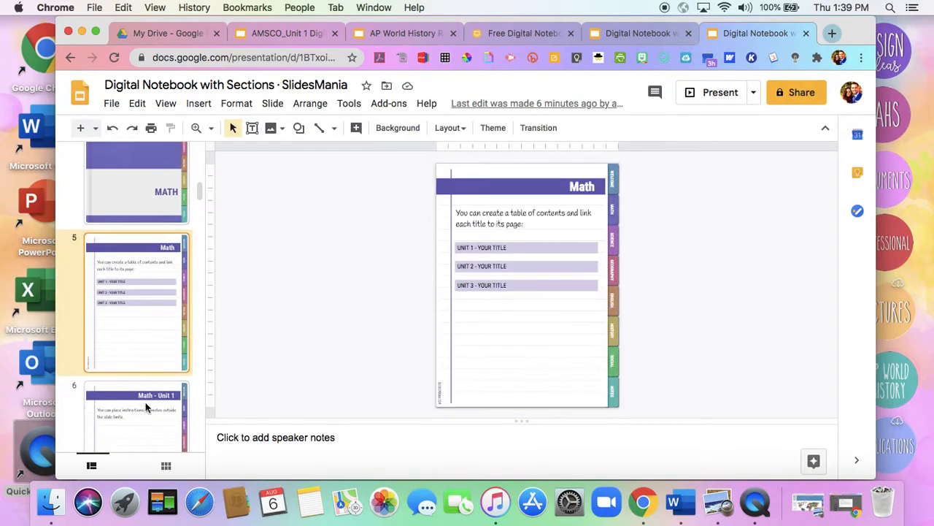
left_click(150, 429)
scroll(150, 428, "down", 5)
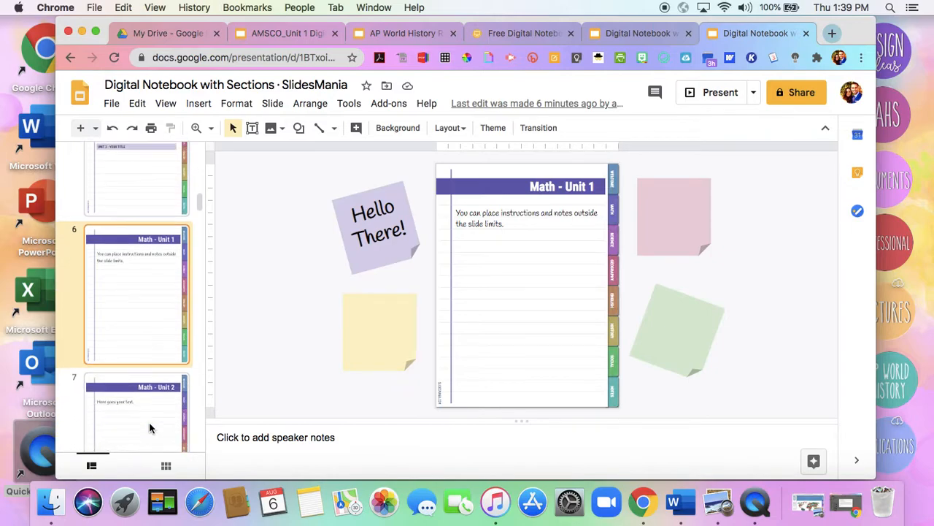
scroll(150, 429, "down", 1)
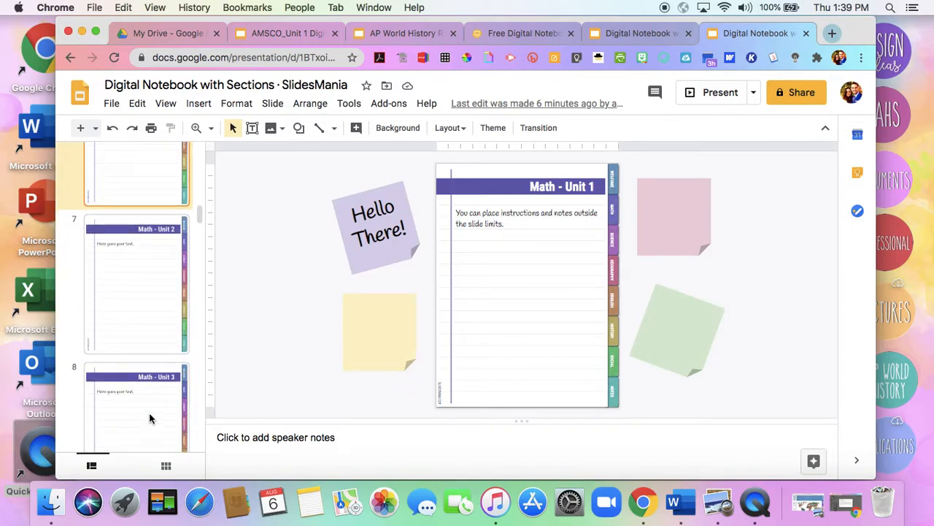
left_click(141, 300)
left_click(138, 188)
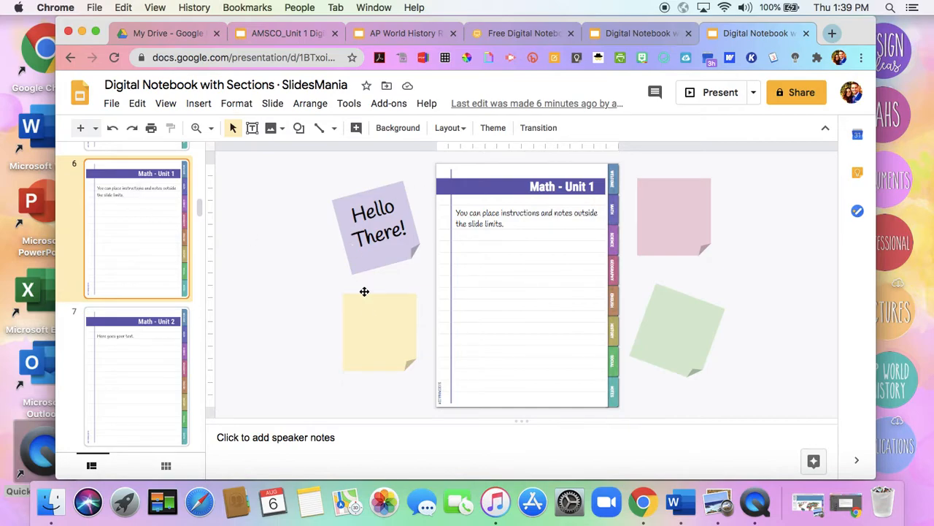
scroll(112, 357, "down", 15)
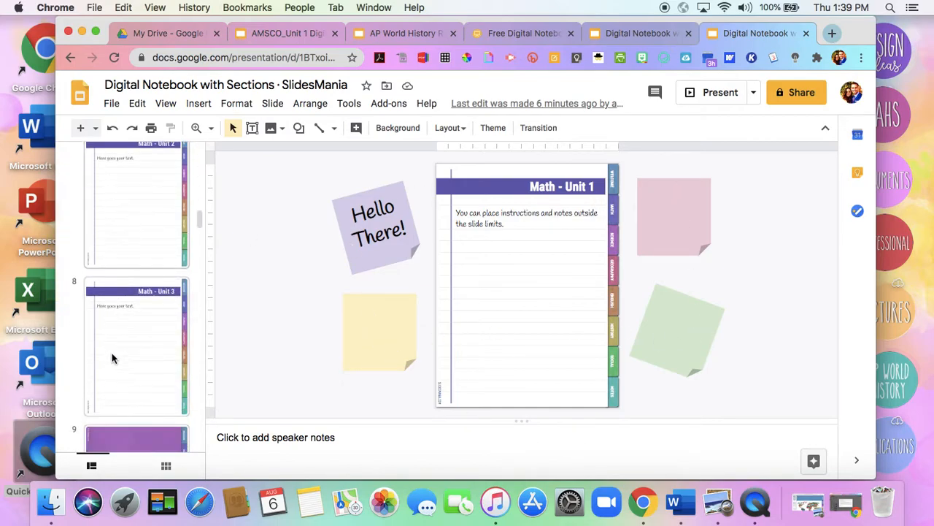
scroll(112, 356, "up", 20)
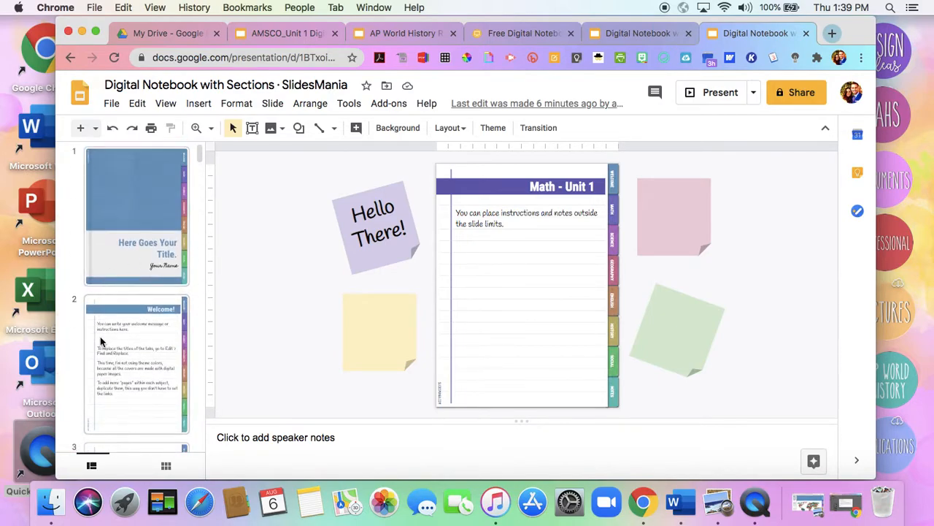
Open the Welcome 2nd. page slide and set its zoom to 50%.
left_click(120, 330)
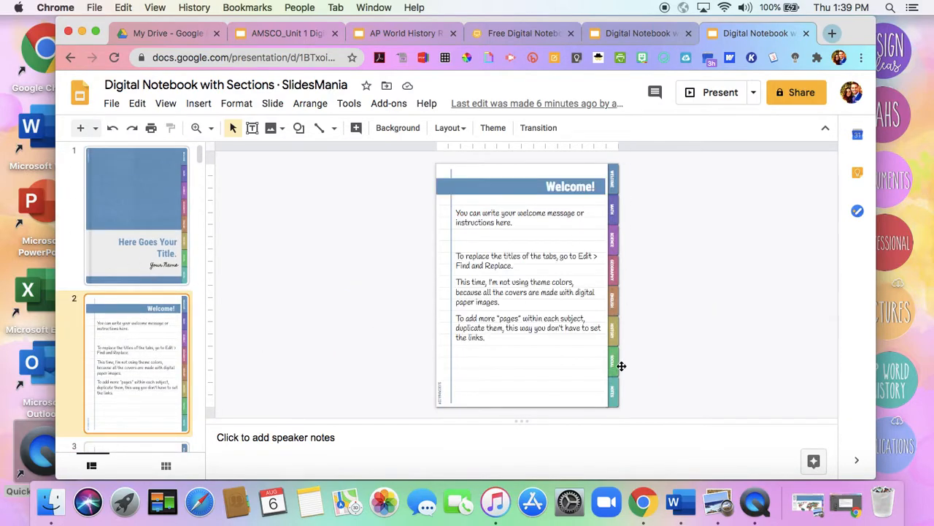
scroll(155, 295, "down", 2)
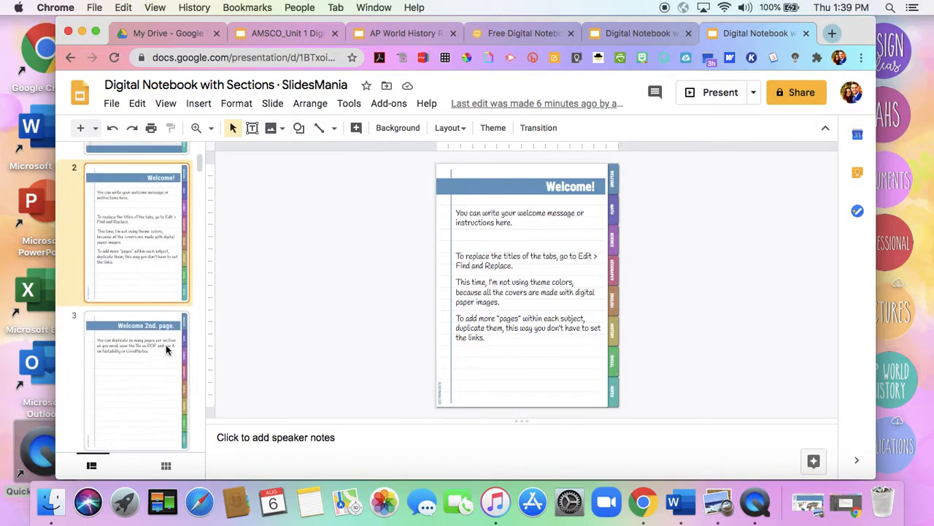
left_click(172, 362)
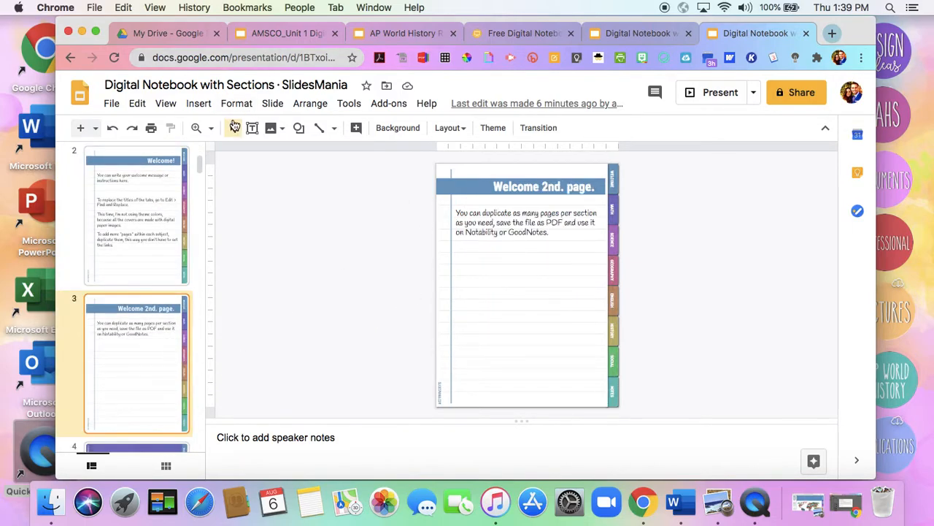
left_click(167, 108)
mouse_move(197, 252)
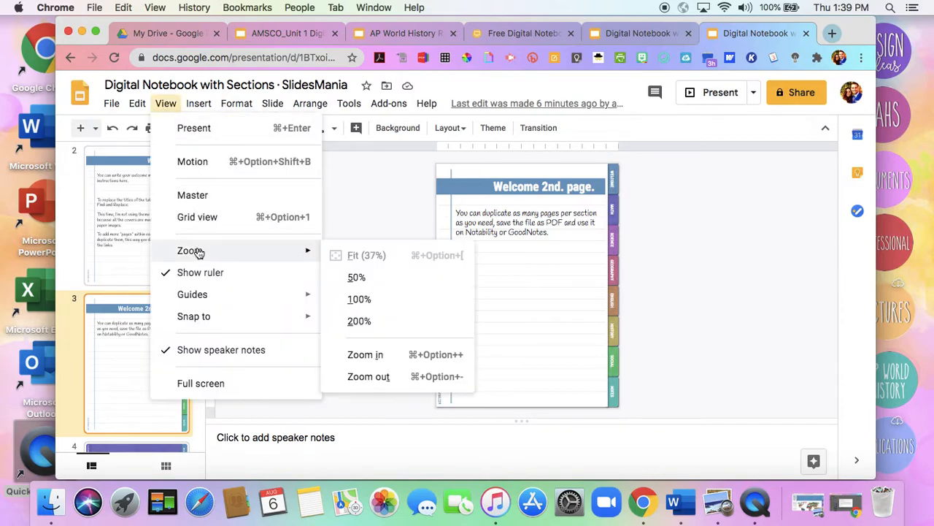
left_click(377, 285)
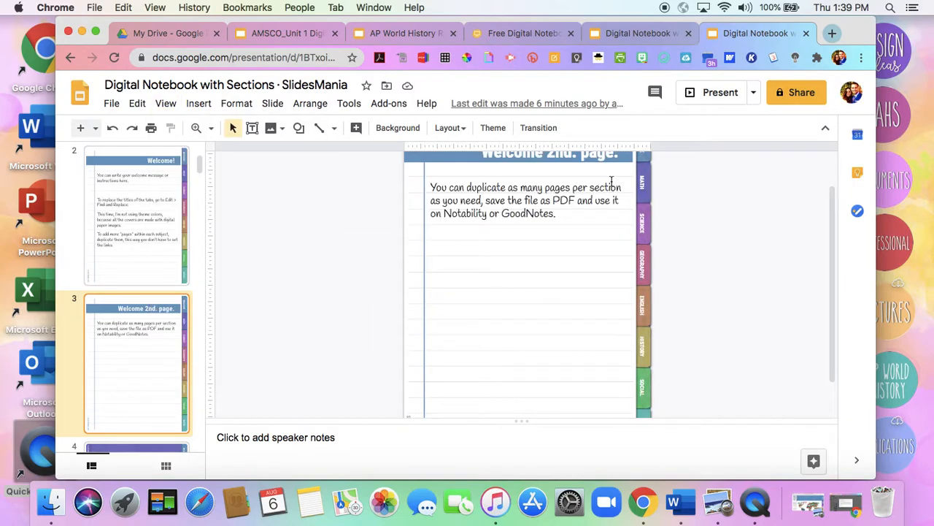
scroll(617, 236, "up", 2)
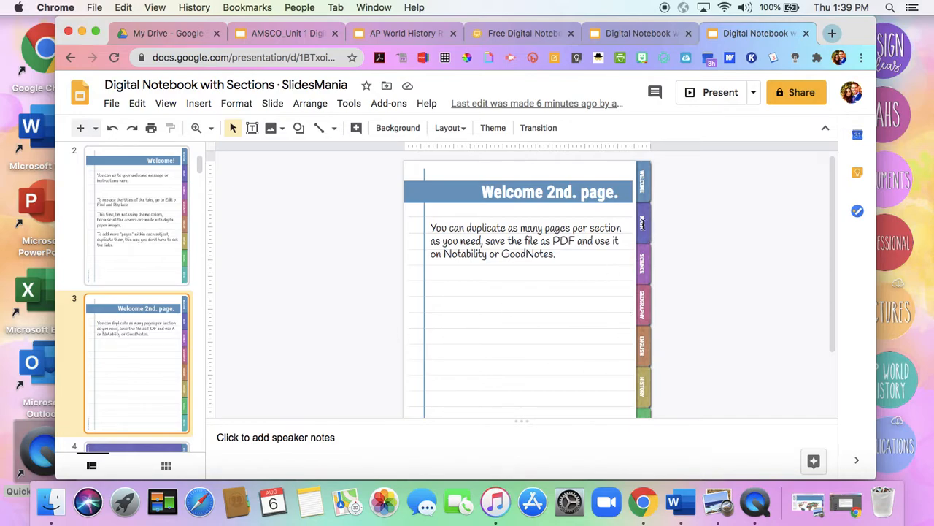
Select the Math side tab on the Welcome 2nd. page slide and set the zoom to 100%.
left_click(642, 223)
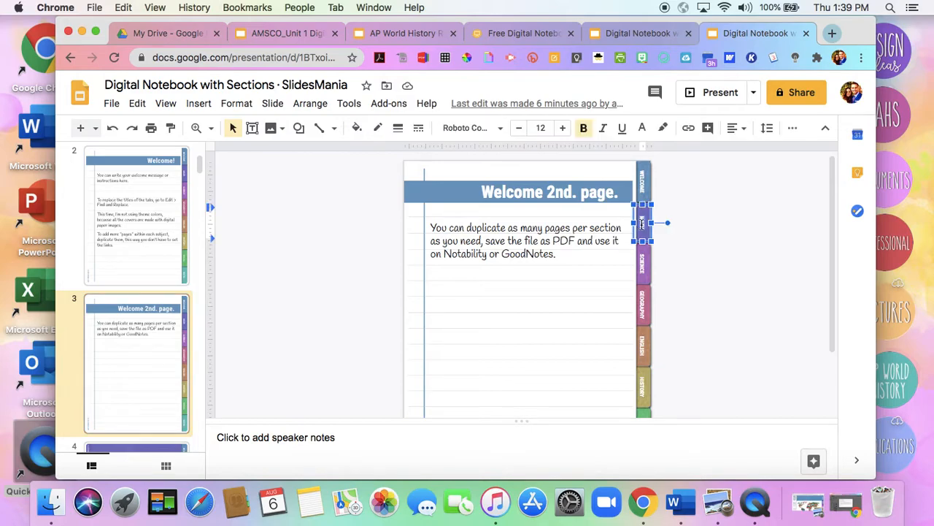
left_click(166, 105)
mouse_move(223, 255)
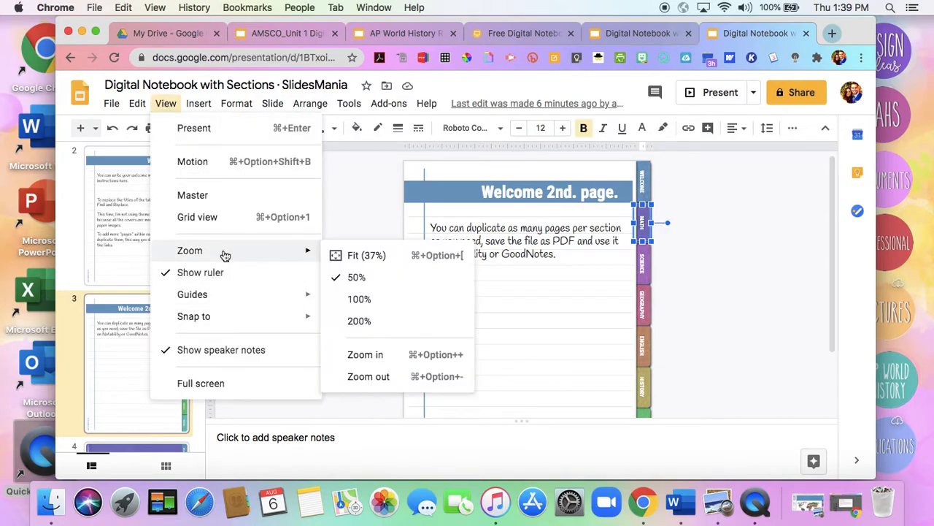
left_click(357, 301)
scroll(727, 244, "up", 3)
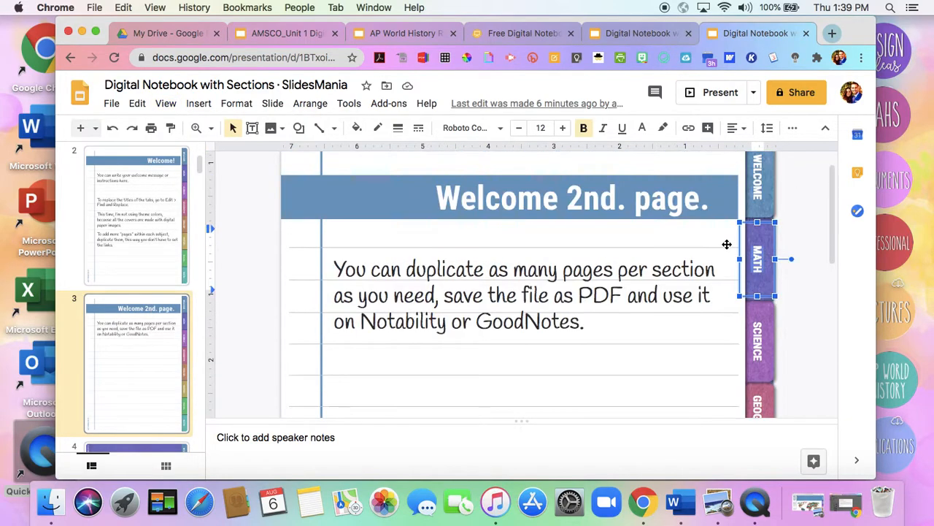
scroll(727, 243, "up", 2)
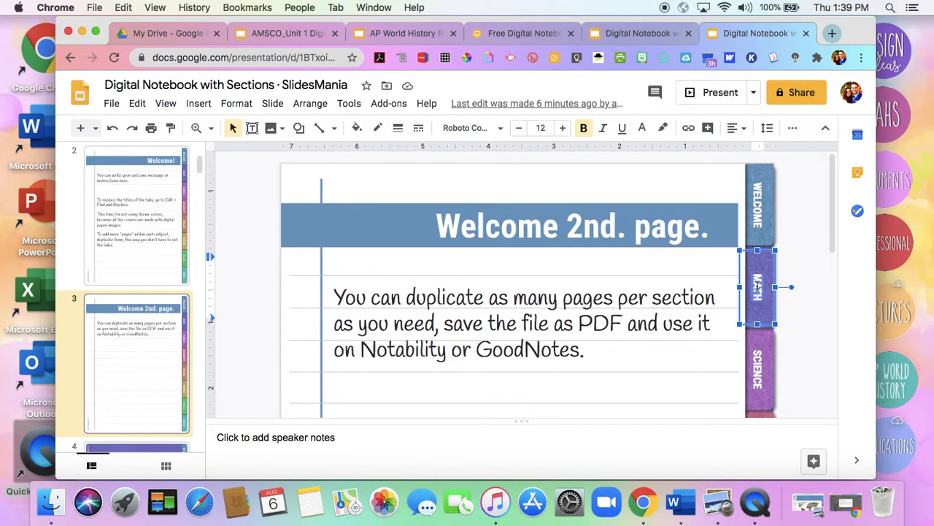
Rename the Math side tab to Unit 1 and the Science side tab to Unit 2 on the Welcome 2nd. page slide.
type("Unit")
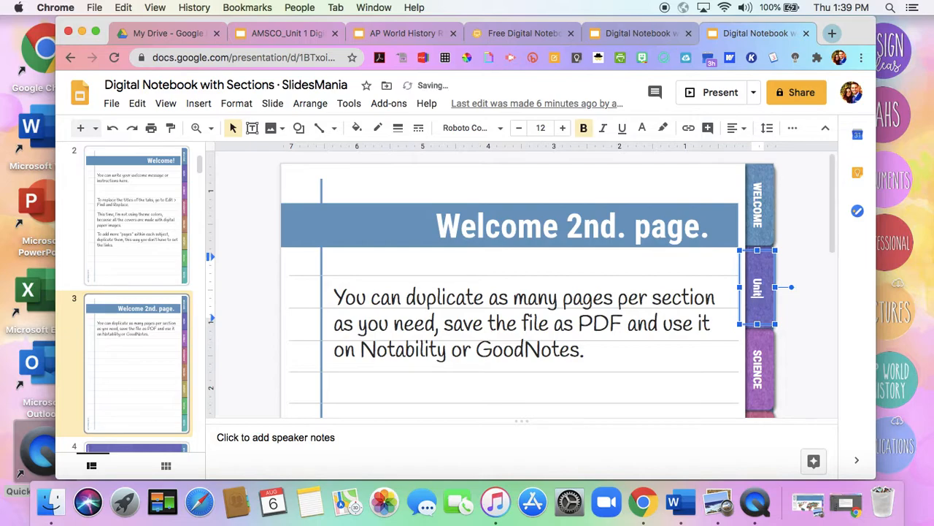
type(" 1")
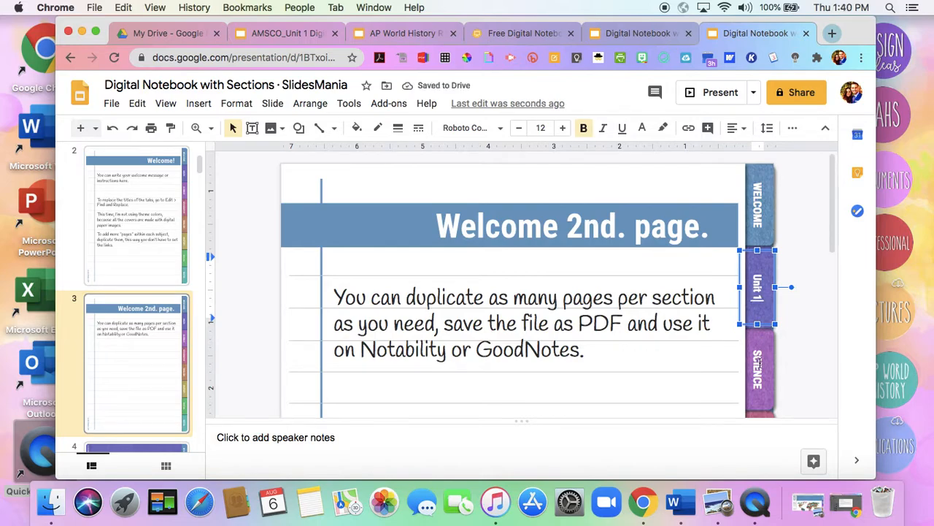
left_click(759, 363)
type("Unit 2")
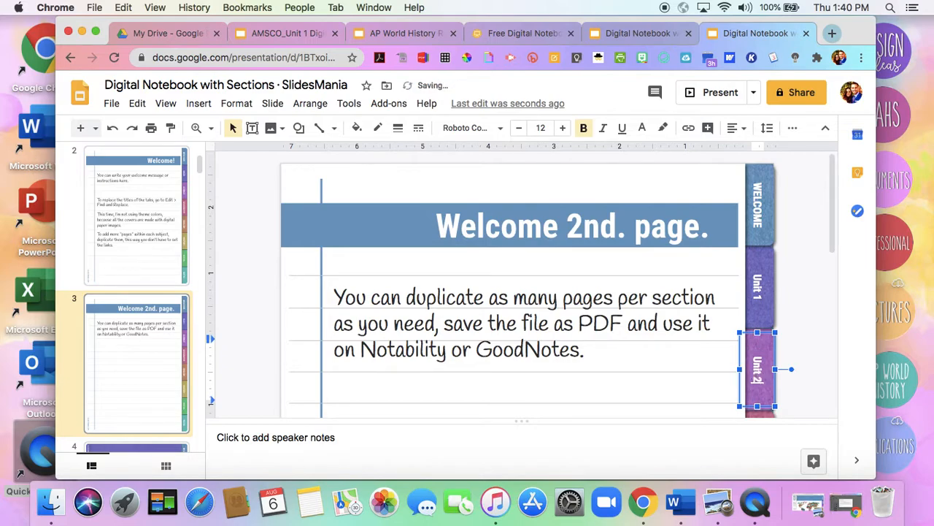
left_click(792, 267)
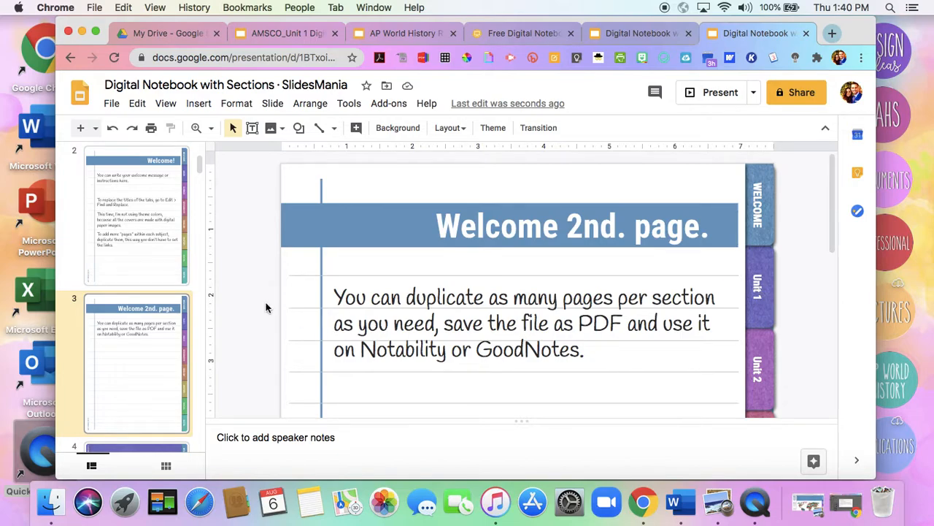
Compare the side tab labels on the Math cover, Welcome, title and Welcome 2nd. page slides.
scroll(136, 271, "down", 8)
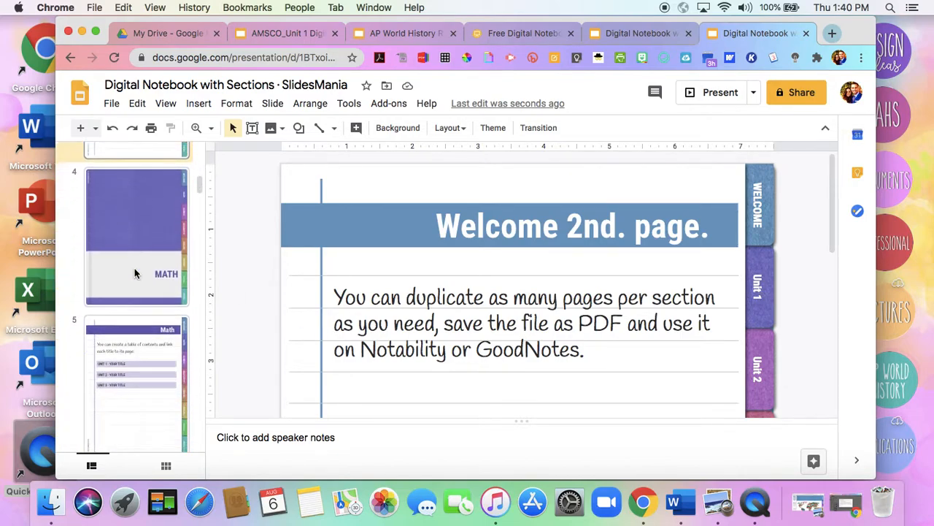
left_click(135, 274)
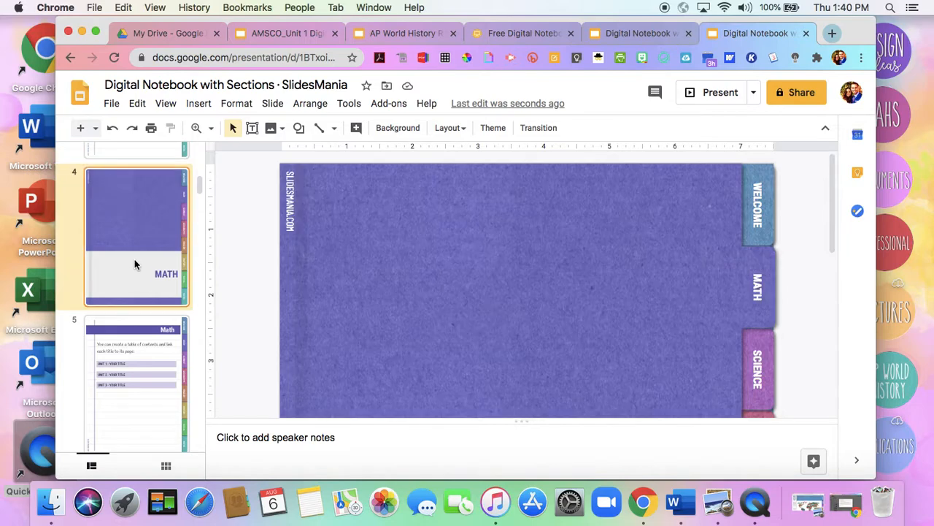
scroll(453, 314, "down", 3)
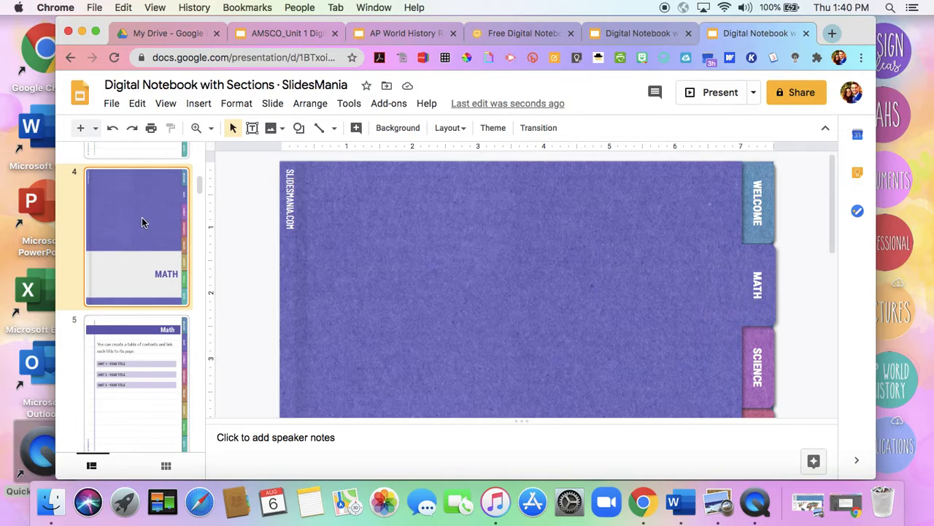
scroll(142, 217, "up", 6)
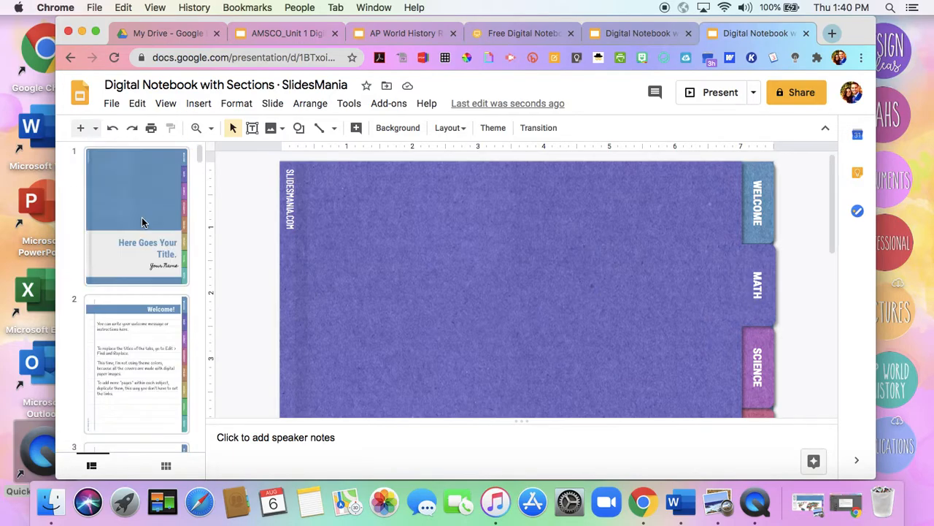
left_click(160, 332)
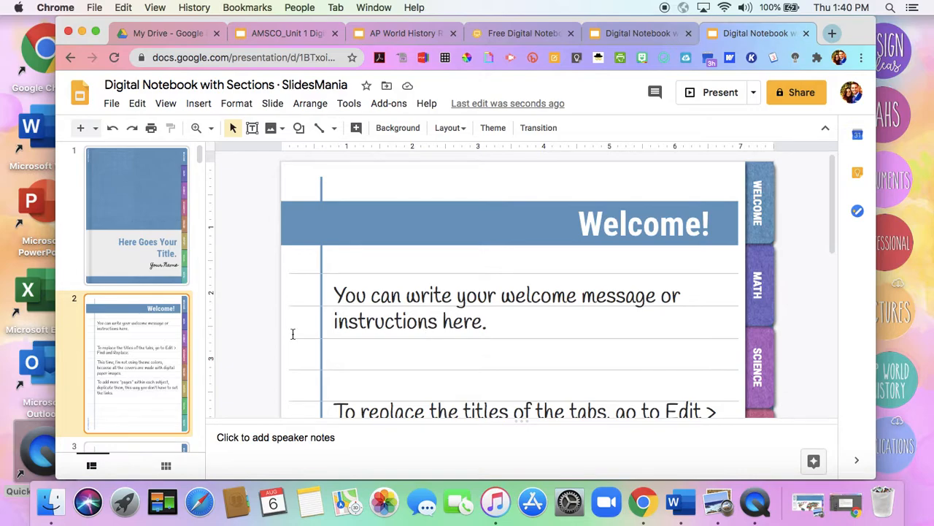
left_click(163, 230)
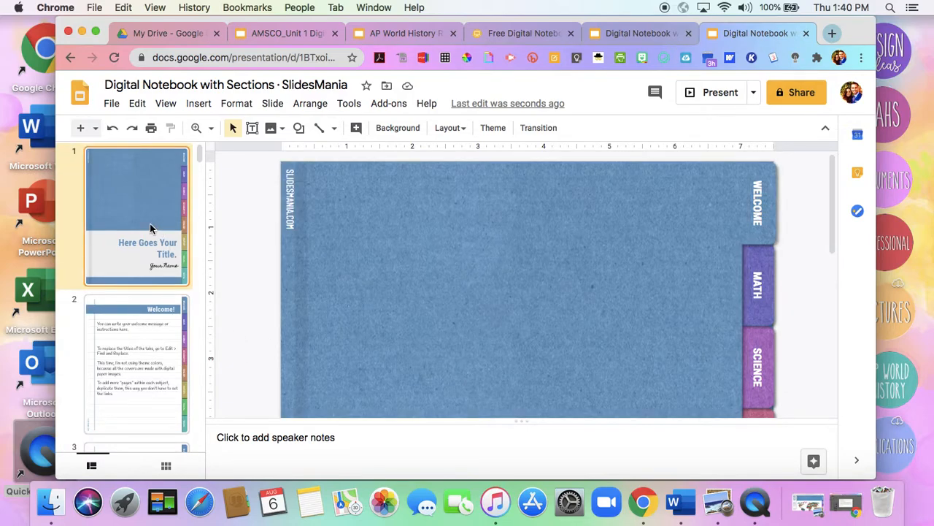
scroll(150, 223, "down", 3)
left_click(170, 369)
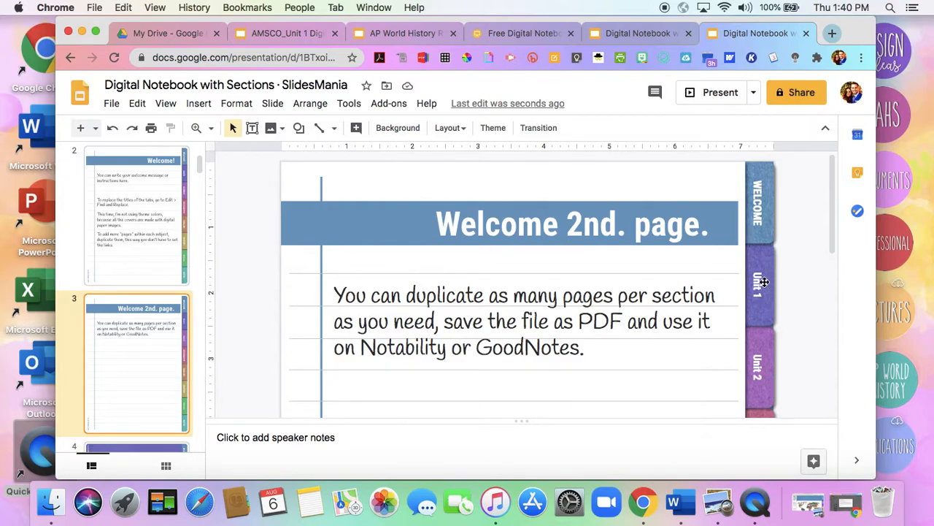
scroll(152, 337, "down", 4)
left_click(153, 338)
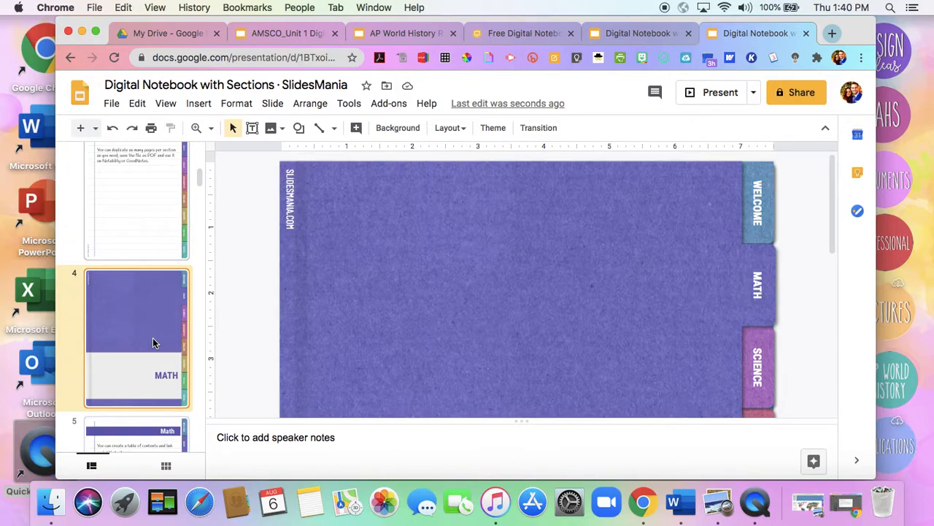
Read the Welcome slide's instructions on replacing the titles of the tabs.
scroll(152, 337, "up", 5)
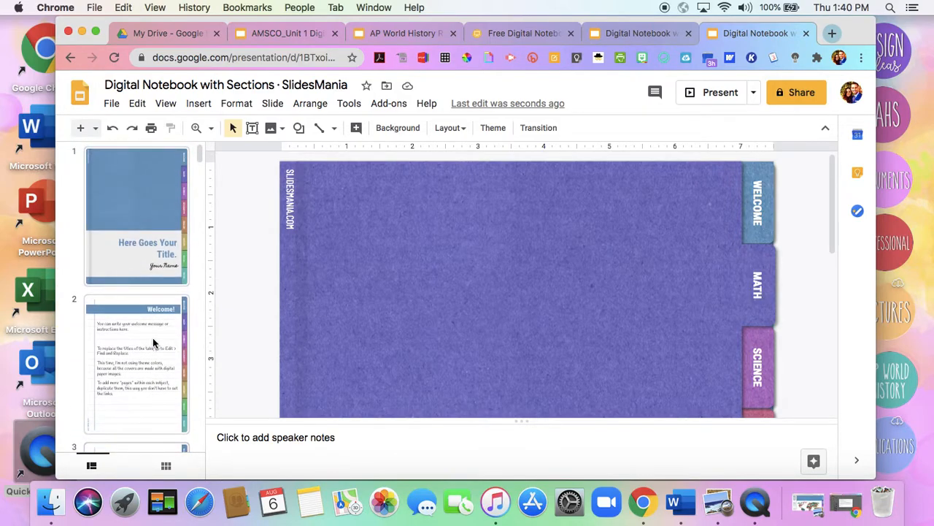
left_click(152, 338)
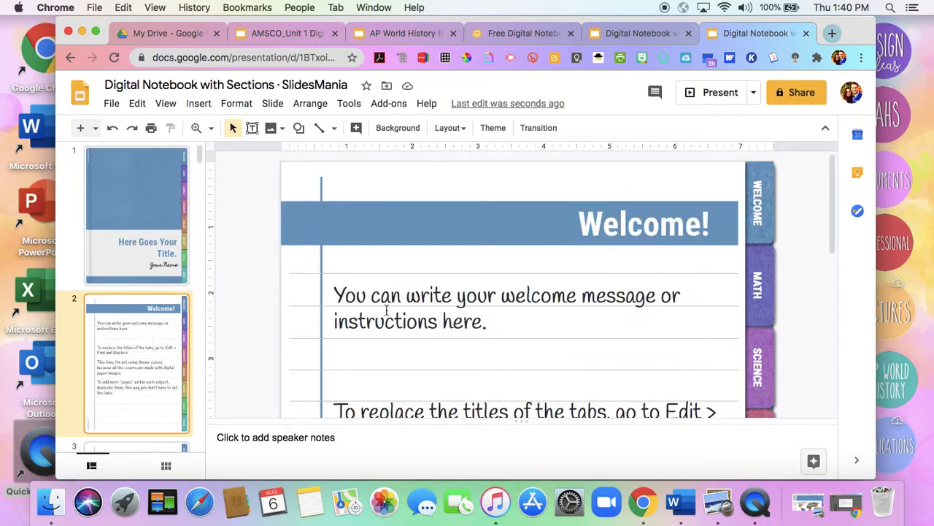
scroll(386, 310, "down", 2)
scroll(386, 310, "down", 3)
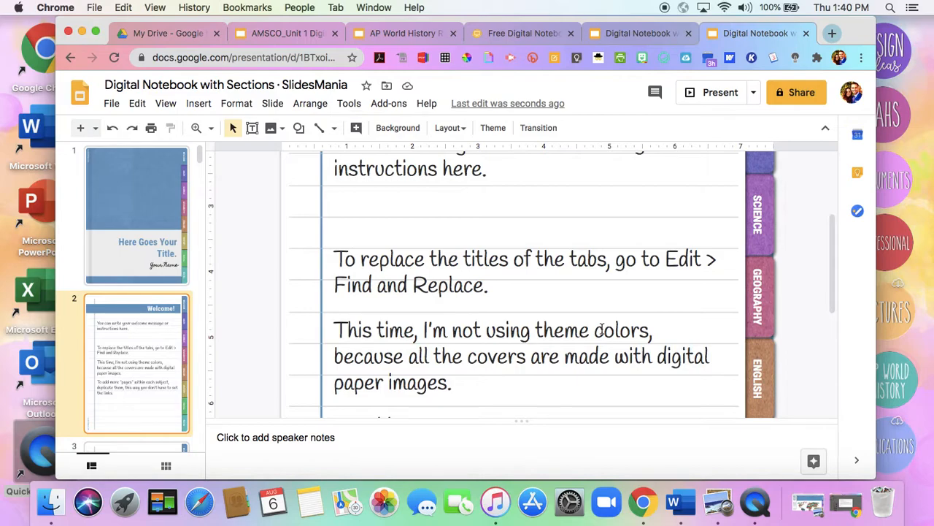
Find SCIENCE throughout the presentation and replace all occurrences with Unit 3.
left_click(137, 104)
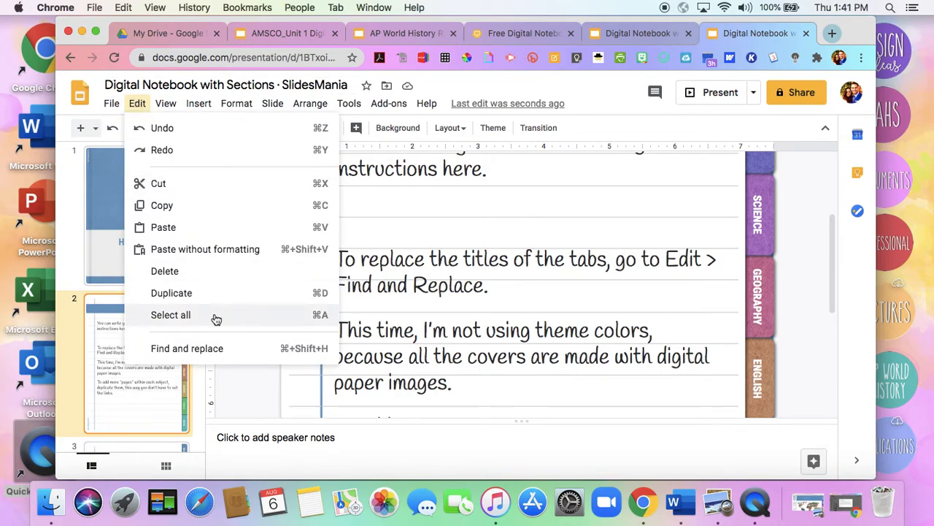
left_click(217, 349)
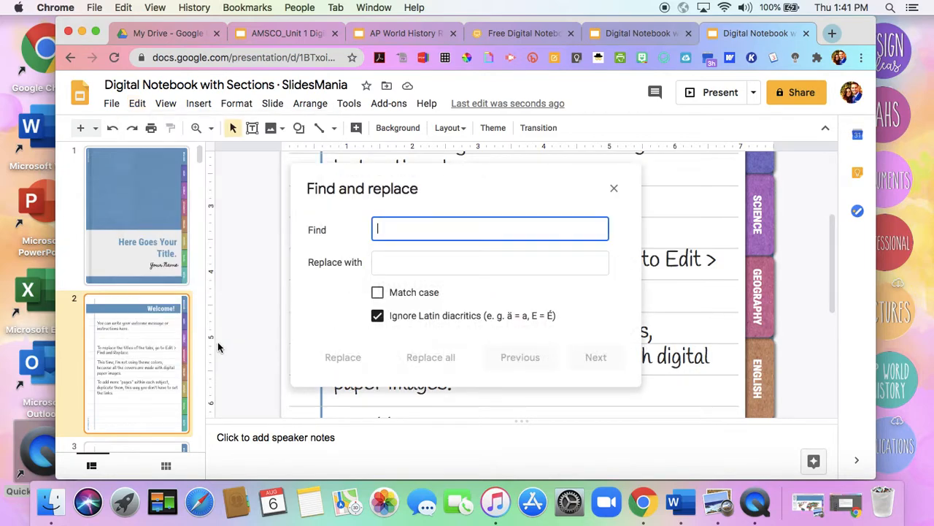
type("SCIENCE")
left_click(380, 262)
type("Unit")
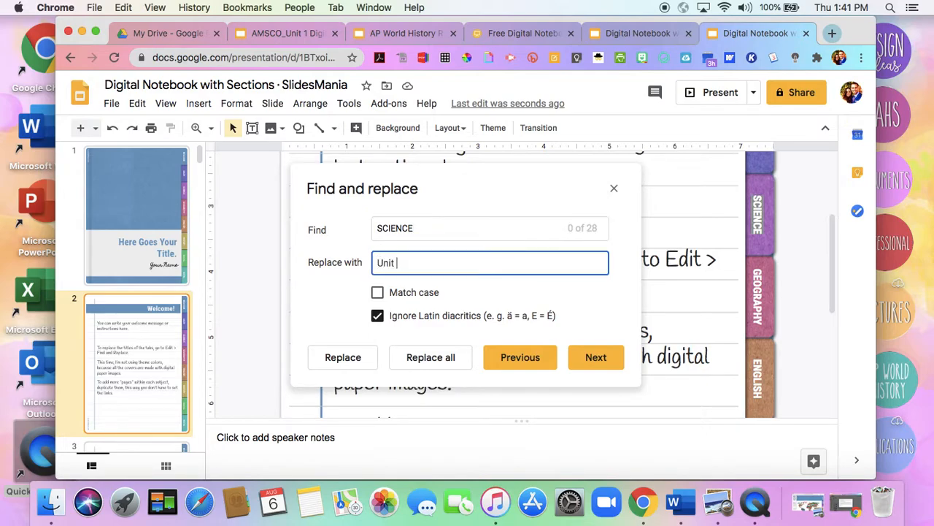
left_click(603, 365)
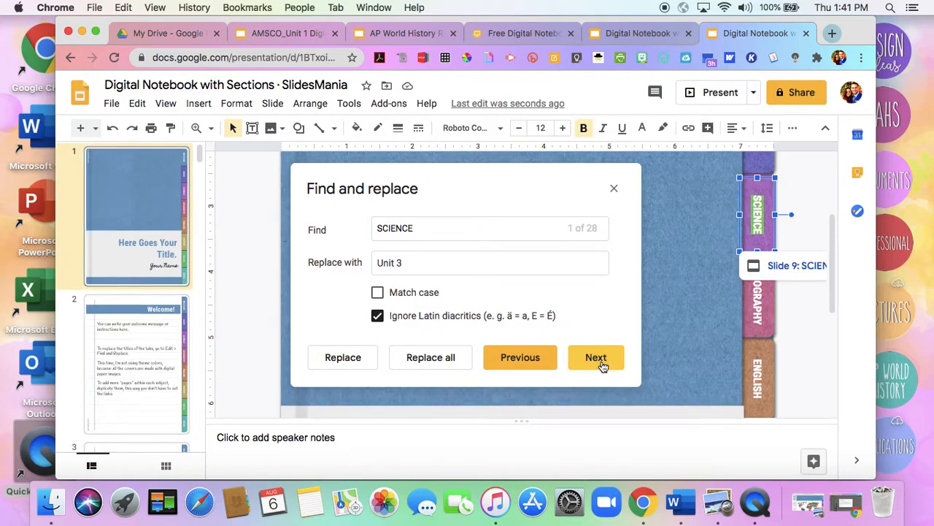
left_click(603, 365)
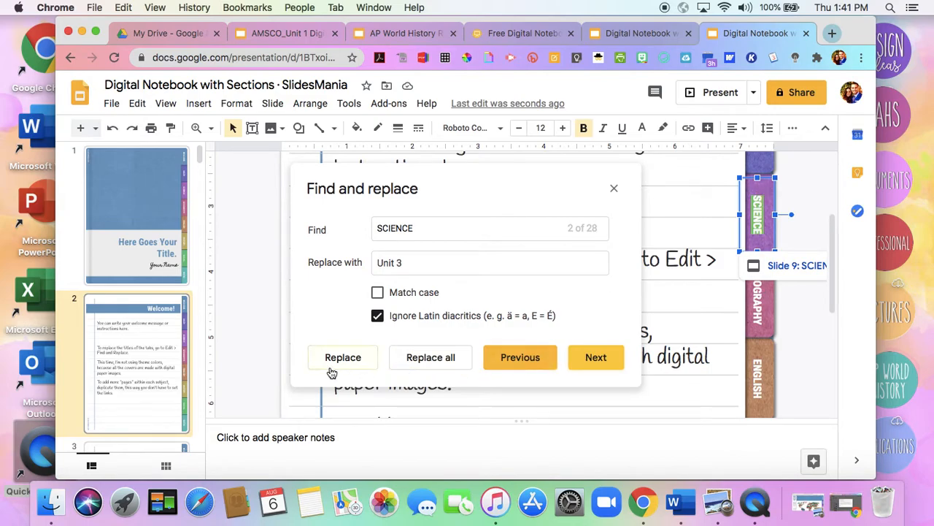
left_click(431, 358)
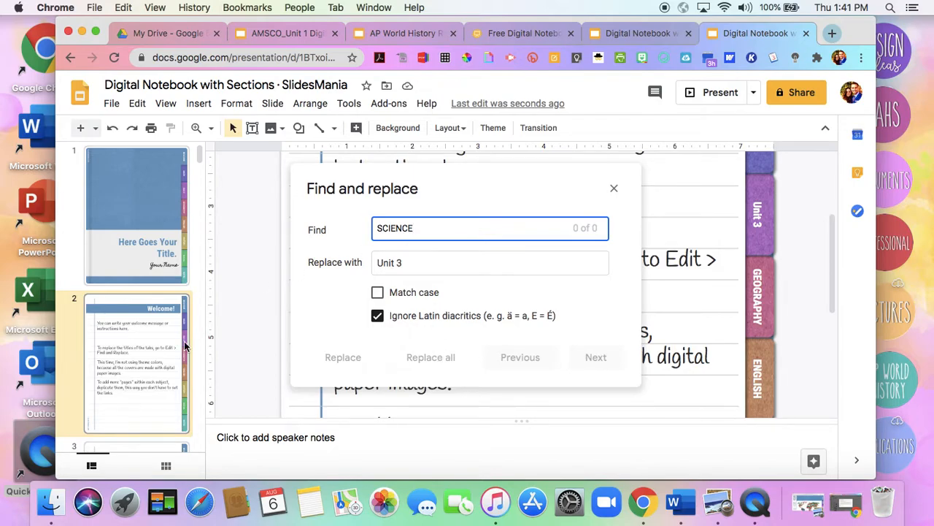
left_click(613, 190)
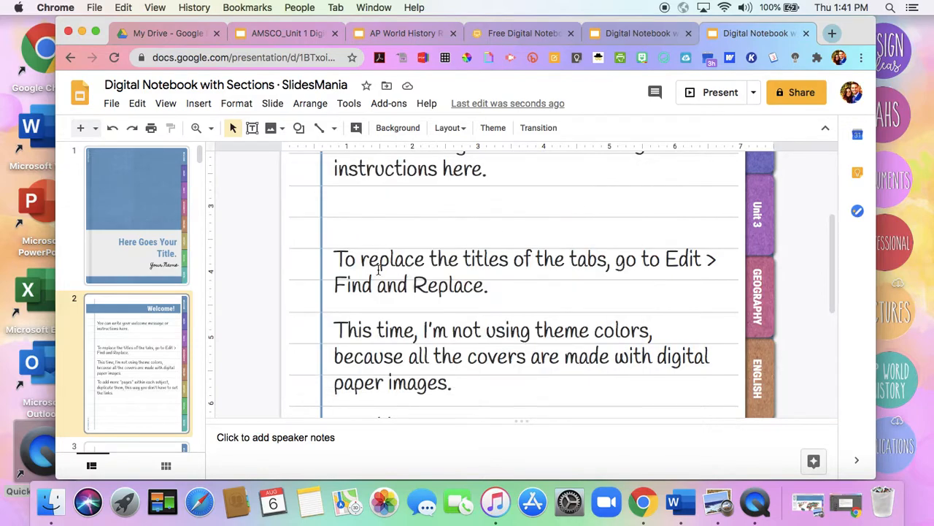
Check the Unit 3 tab on the Math section's pages and the headings in the purple Unit 3 section.
scroll(177, 310, "down", 5)
scroll(164, 389, "down", 3)
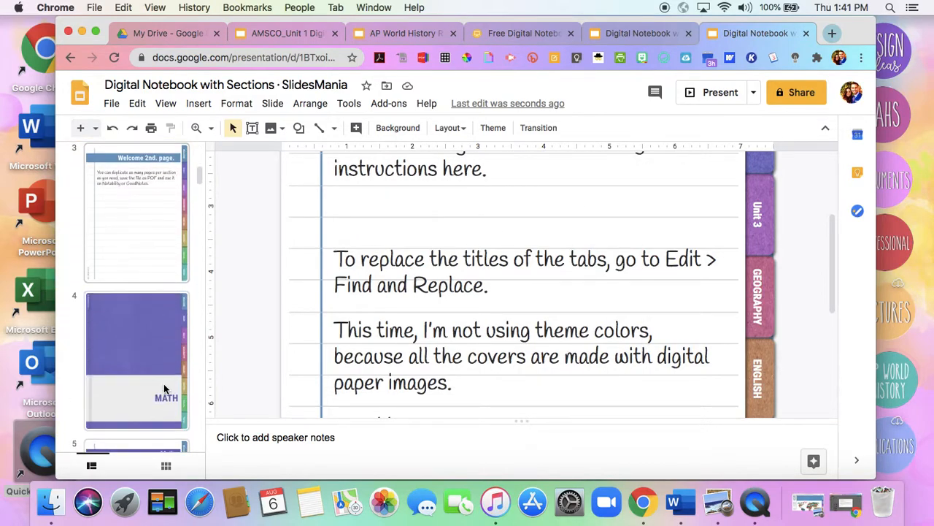
left_click(164, 389)
scroll(163, 387, "down", 3)
left_click(164, 383)
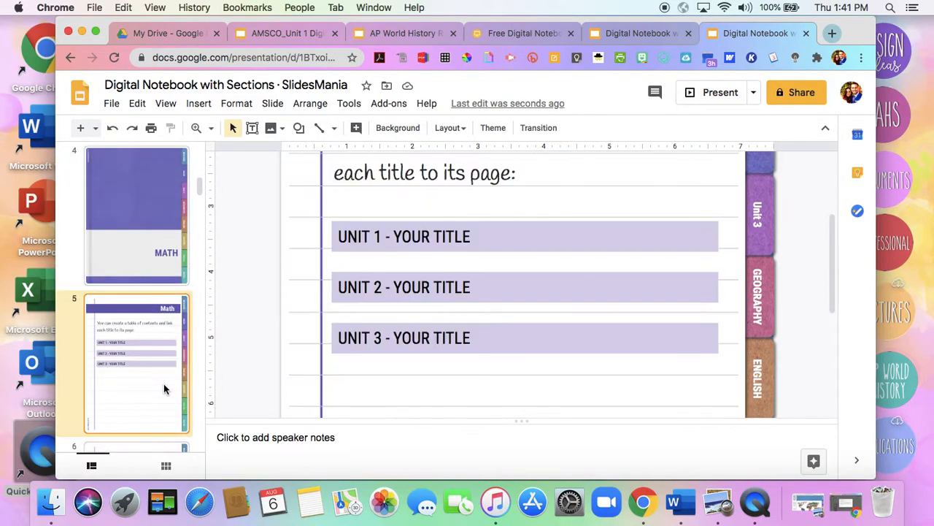
scroll(126, 382, "down", 3)
left_click(125, 383)
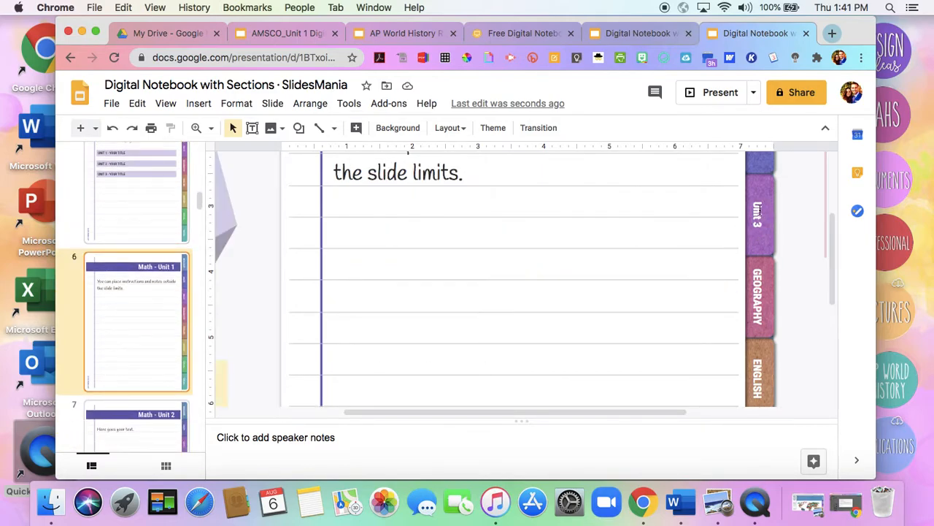
scroll(158, 394, "down", 3)
left_click(157, 398)
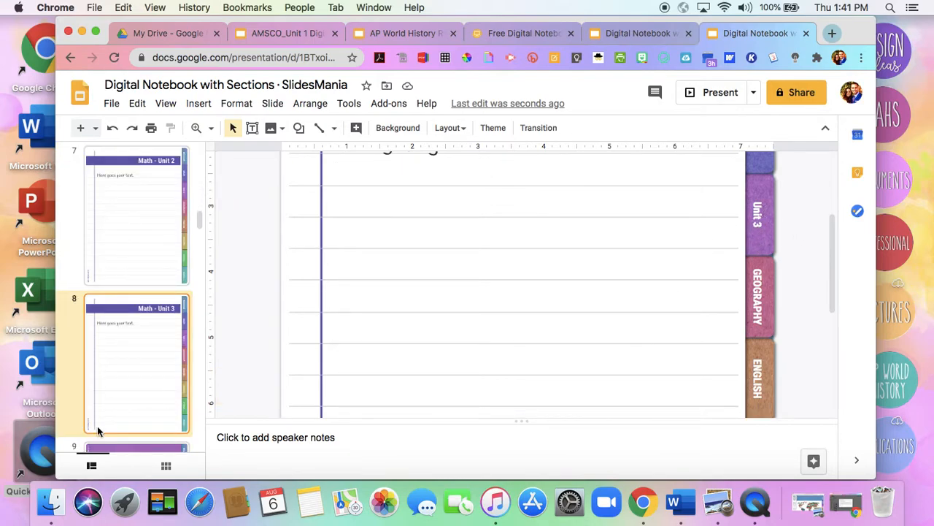
scroll(116, 356, "down", 10)
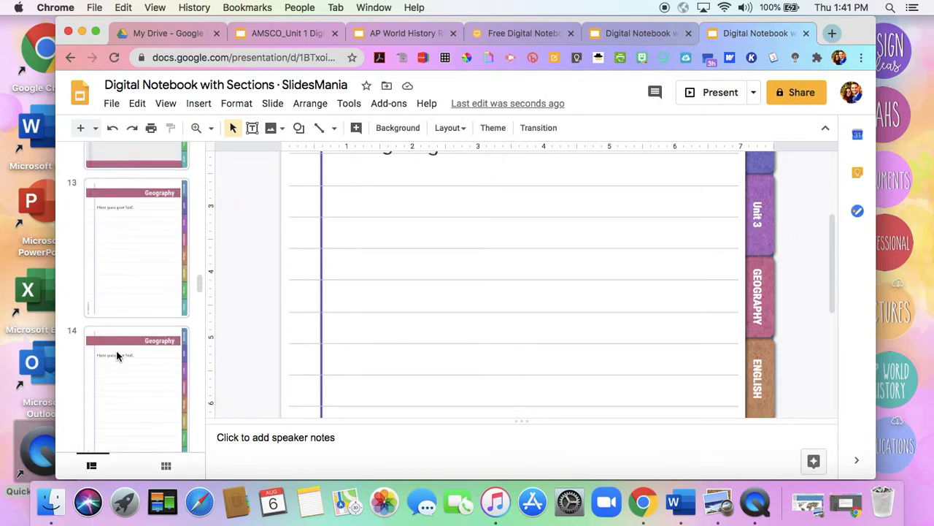
scroll(116, 351, "up", 2)
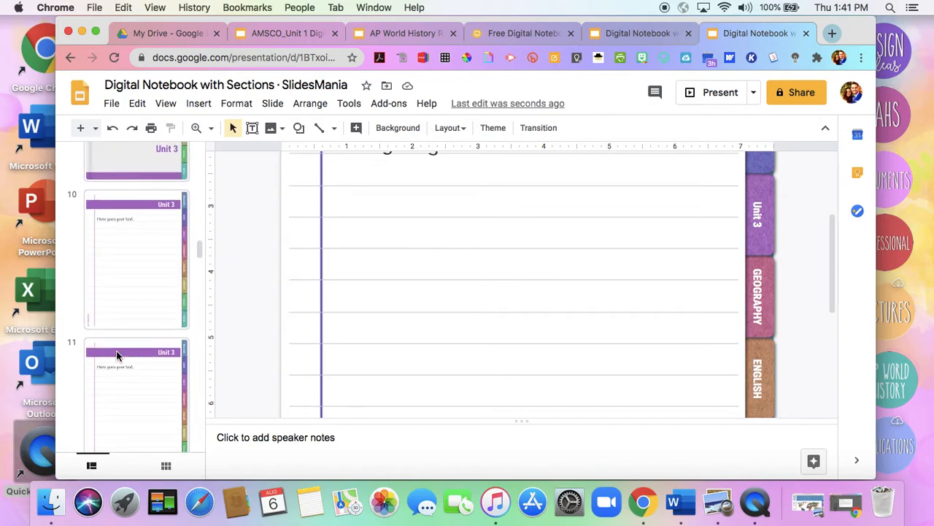
left_click(126, 260)
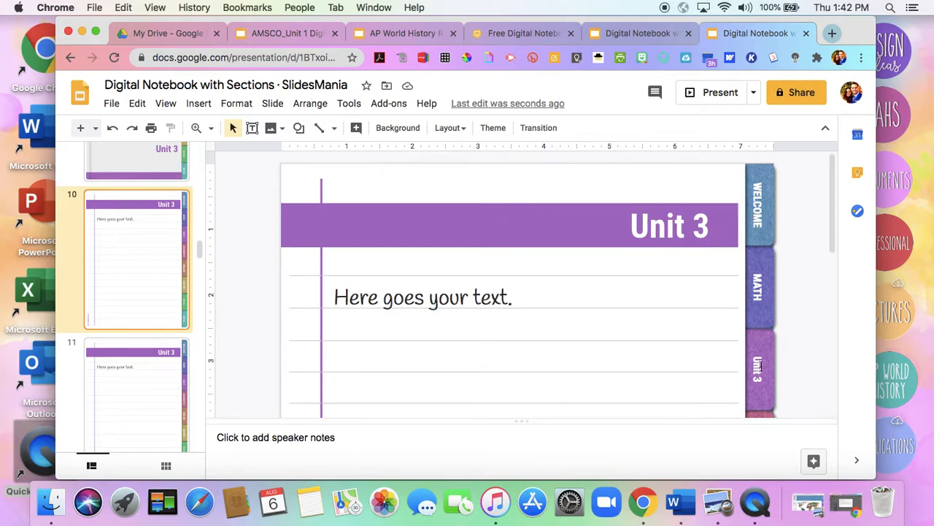
Return to the Math cover slide and examine its side tabs.
scroll(81, 221, "up", 5)
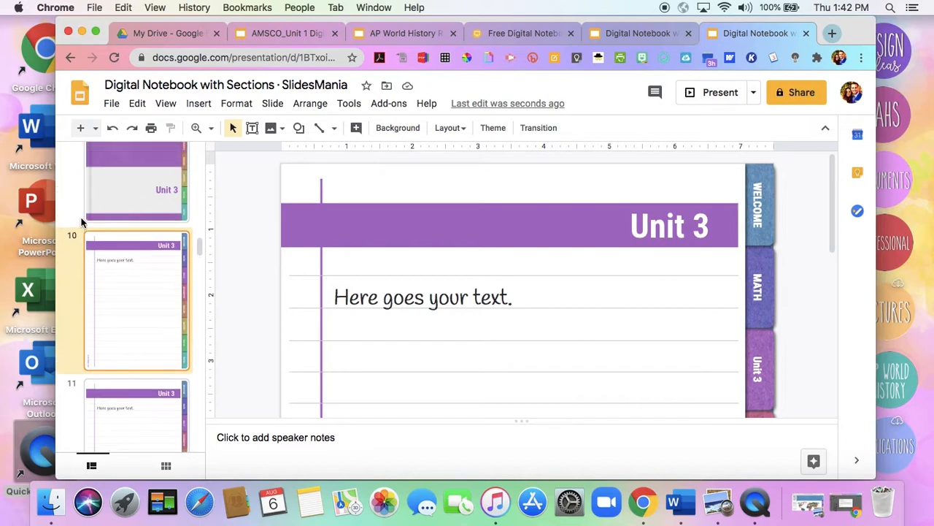
scroll(81, 222, "up", 7)
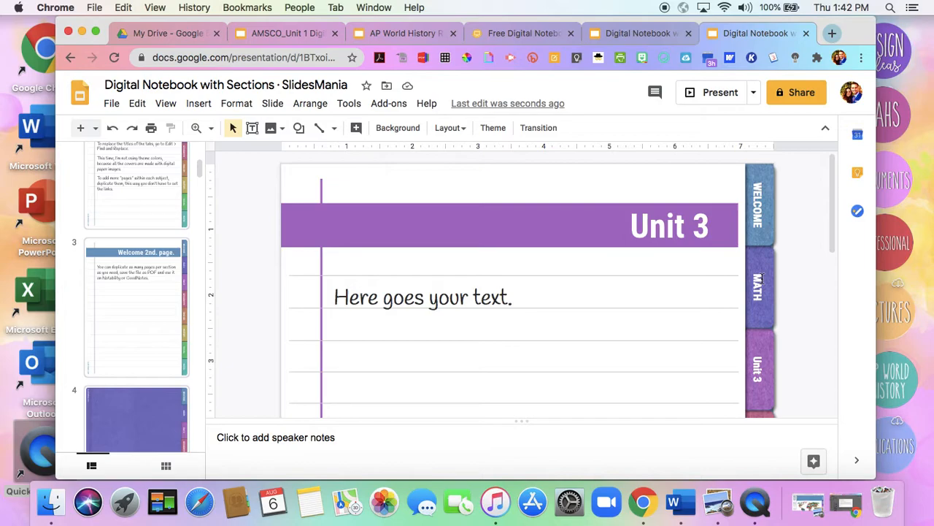
scroll(171, 338, "down", 2)
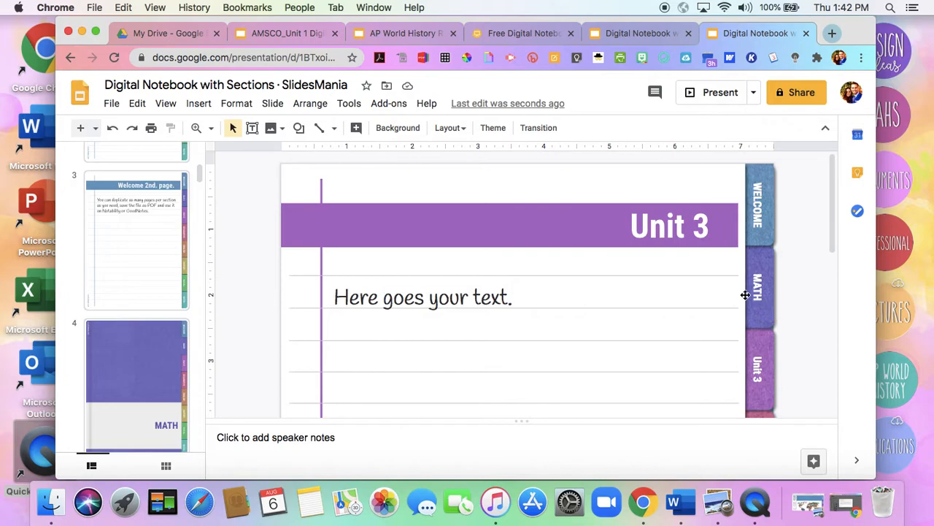
left_click(130, 382)
scroll(452, 230, "down", 5)
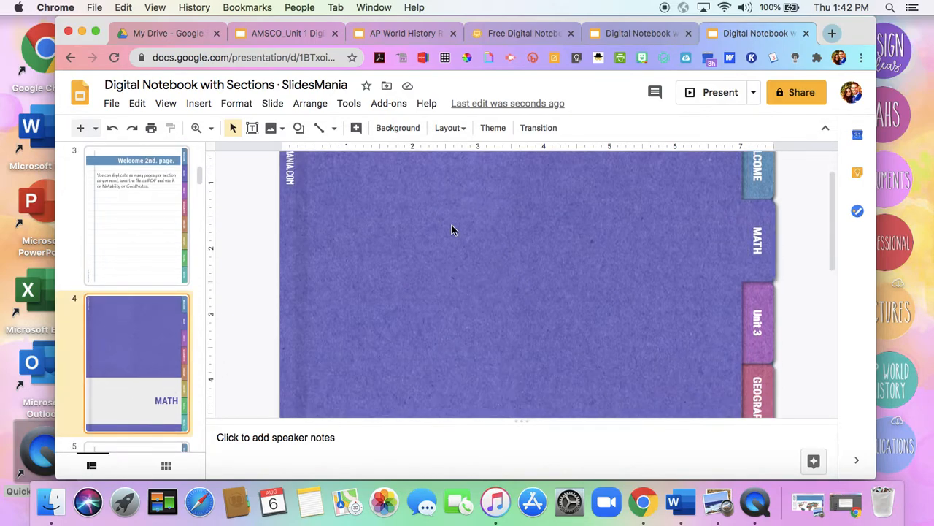
scroll(451, 230, "up", 5)
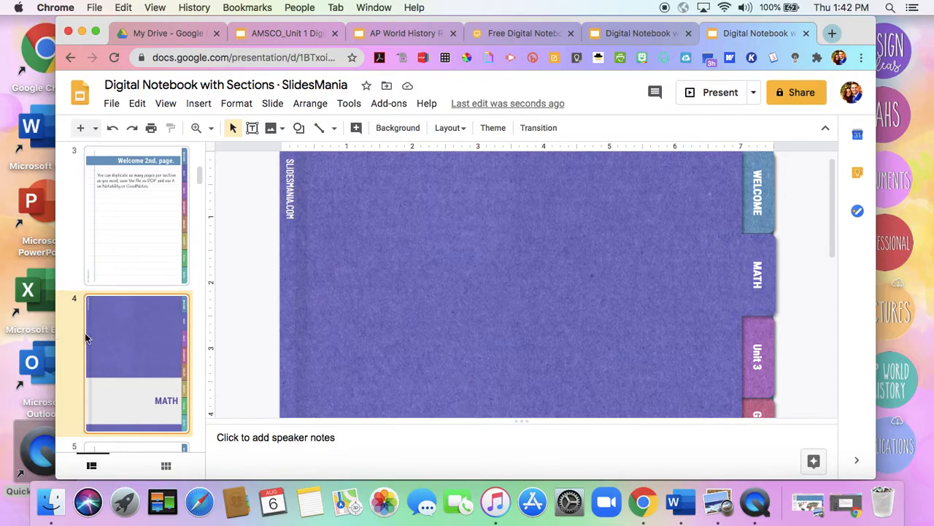
Open the link settings for the WELCOME side tab on the title slide, widening the browser window to fit the options.
scroll(121, 333, "up", 5)
left_click(138, 216)
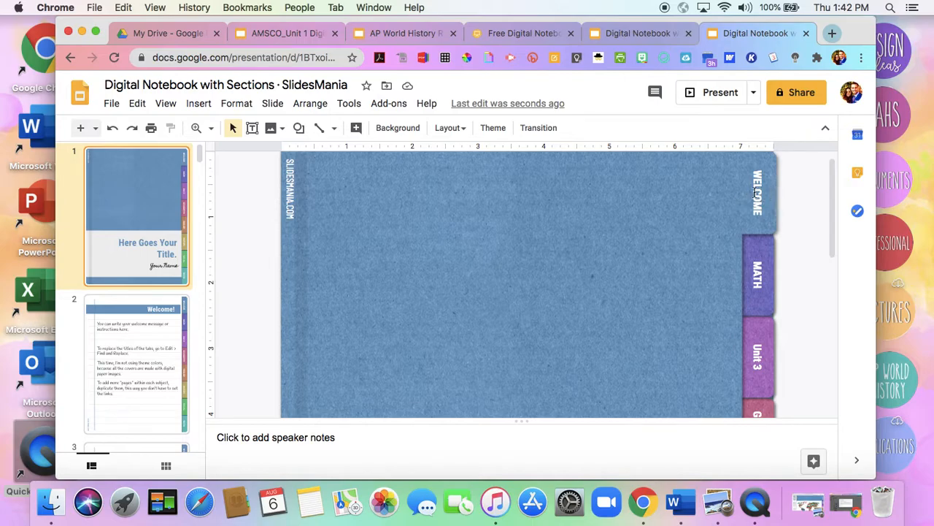
left_click(756, 192)
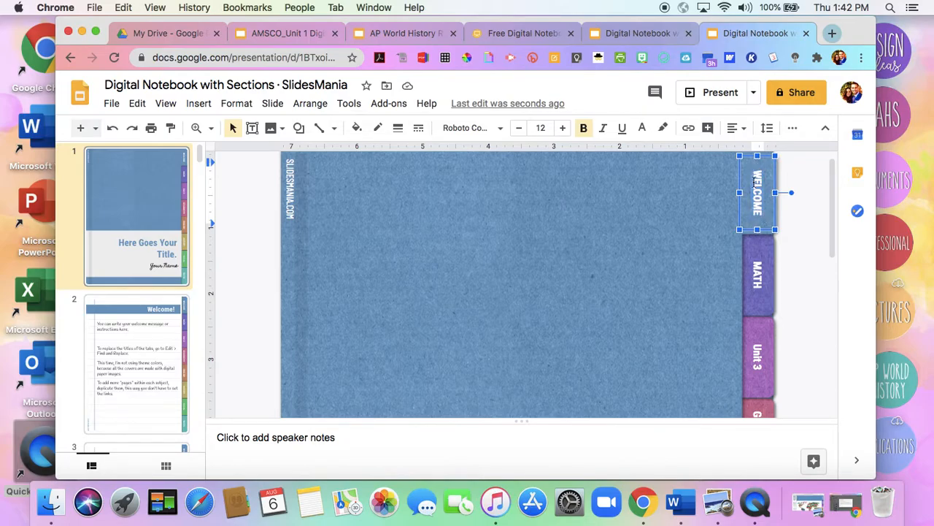
right_click(759, 192)
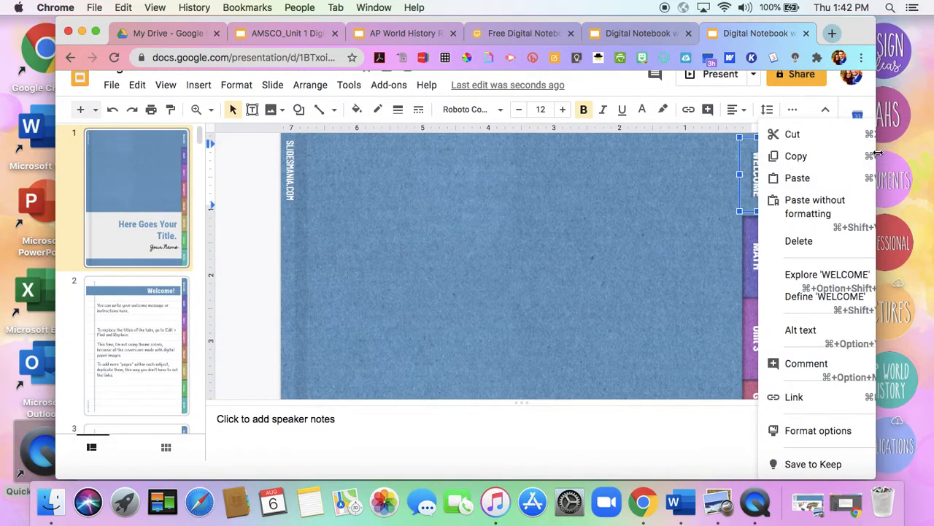
left_click_drag(882, 154, 933, 153)
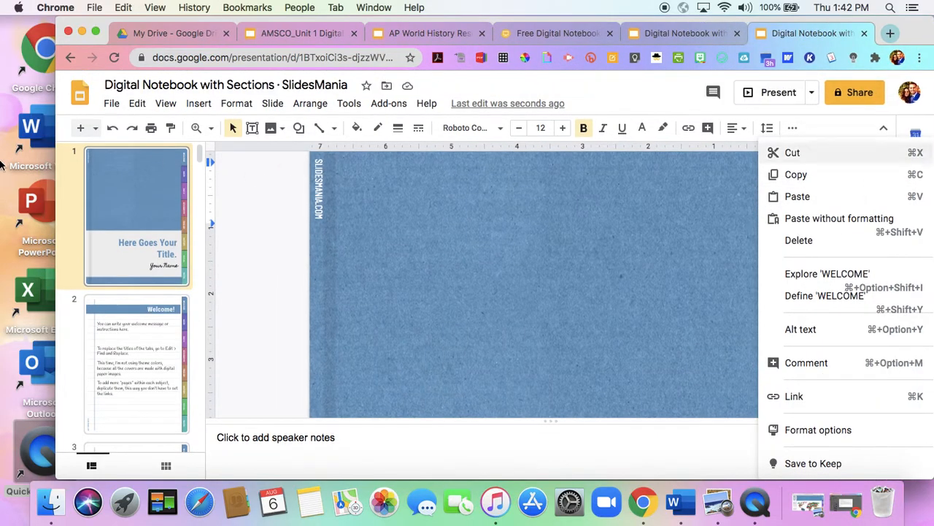
left_click_drag(56, 156, 30, 155)
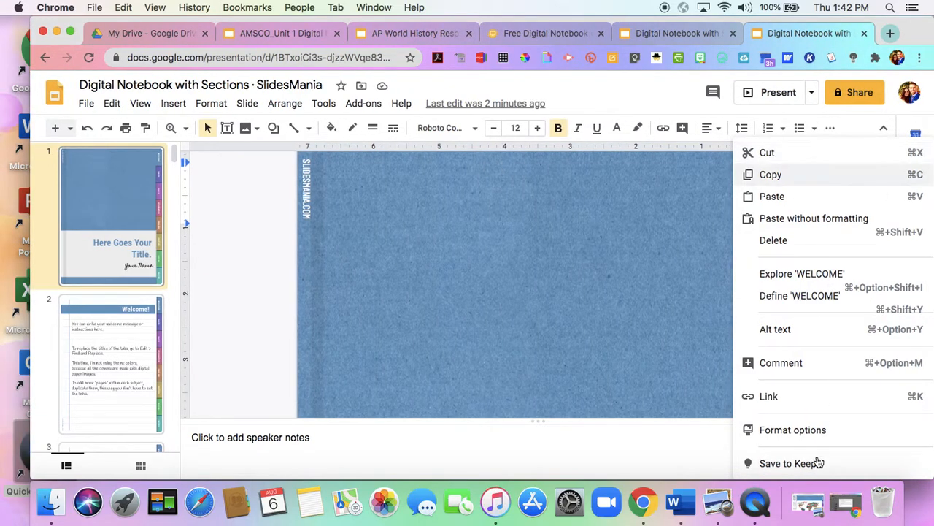
left_click(780, 400)
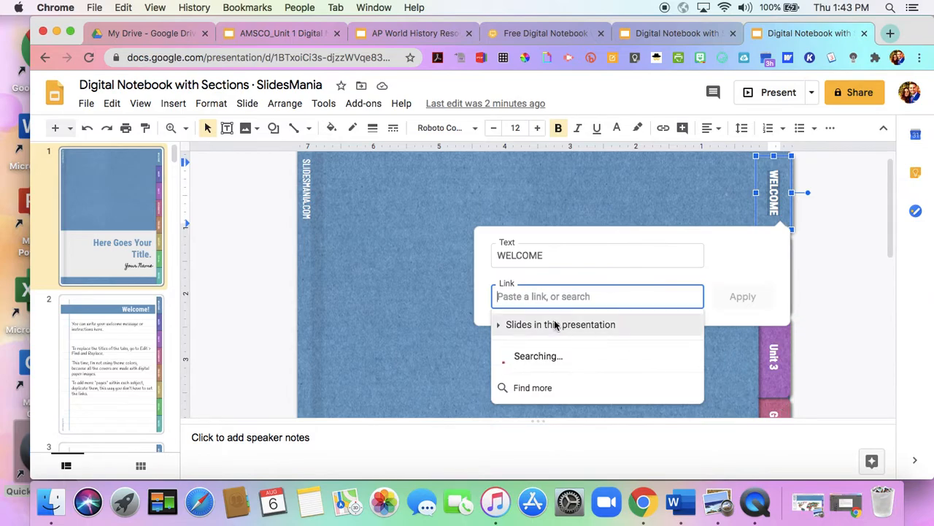